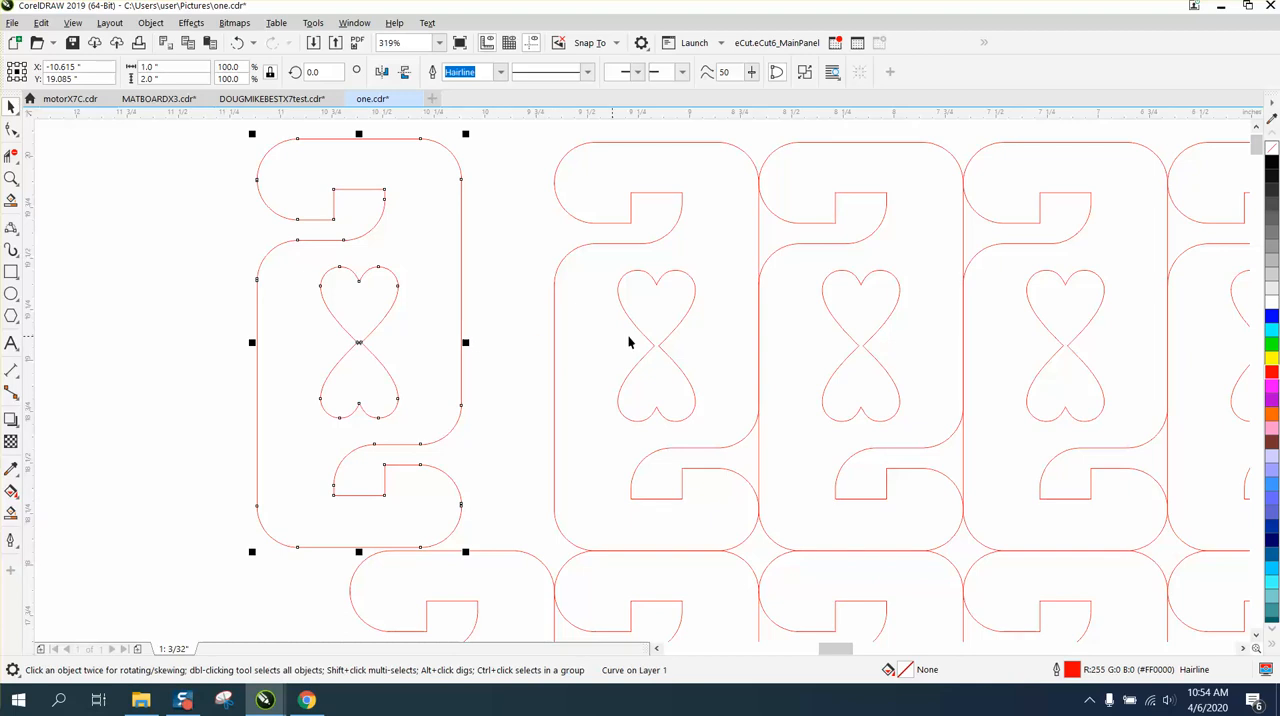
Undo the last move of the selected heart tag
left_click(237, 42)
scroll(455, 290, "down", 3)
scroll(573, 452, "down", 3)
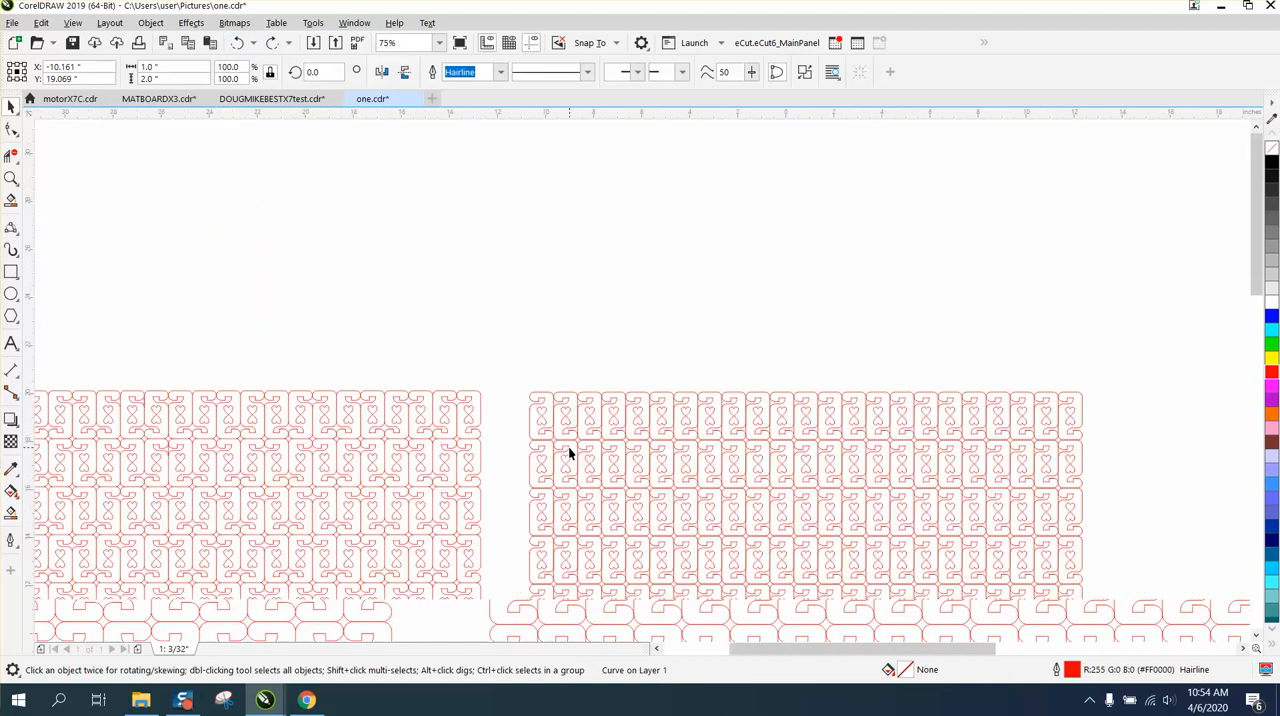
Move the single heart tag closer to the page's upper-left corner, centred at about X 0.81, Y -1.271 inches
left_click(11, 178)
left_click_drag(229, 357, 430, 451)
scroll(514, 396, "down", 8)
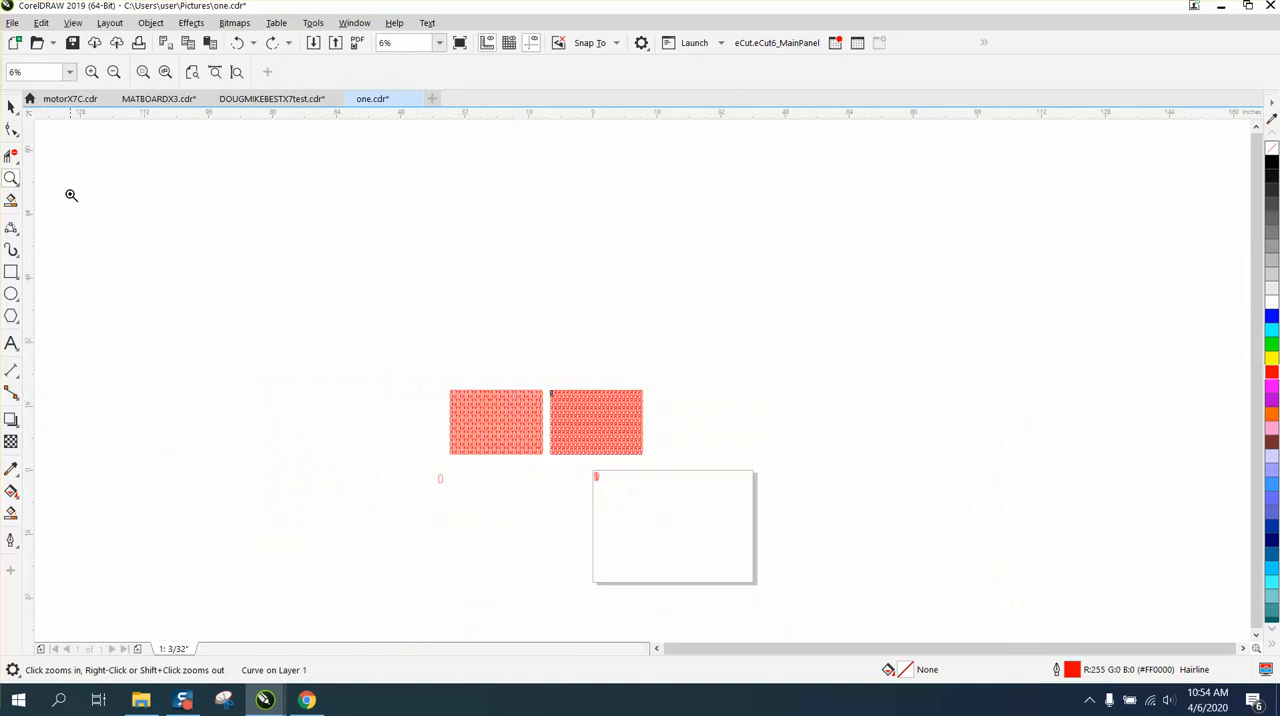
left_click_drag(549, 437, 757, 531)
left_click(11, 106)
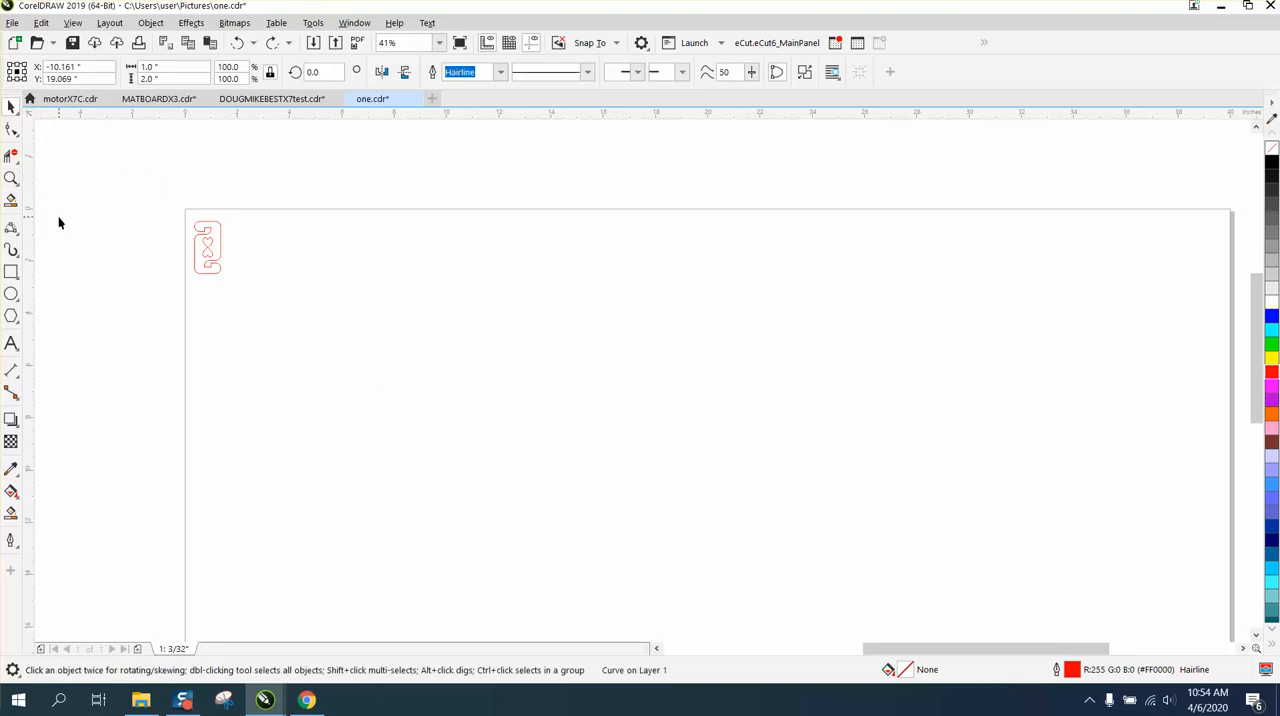
left_click(11, 178)
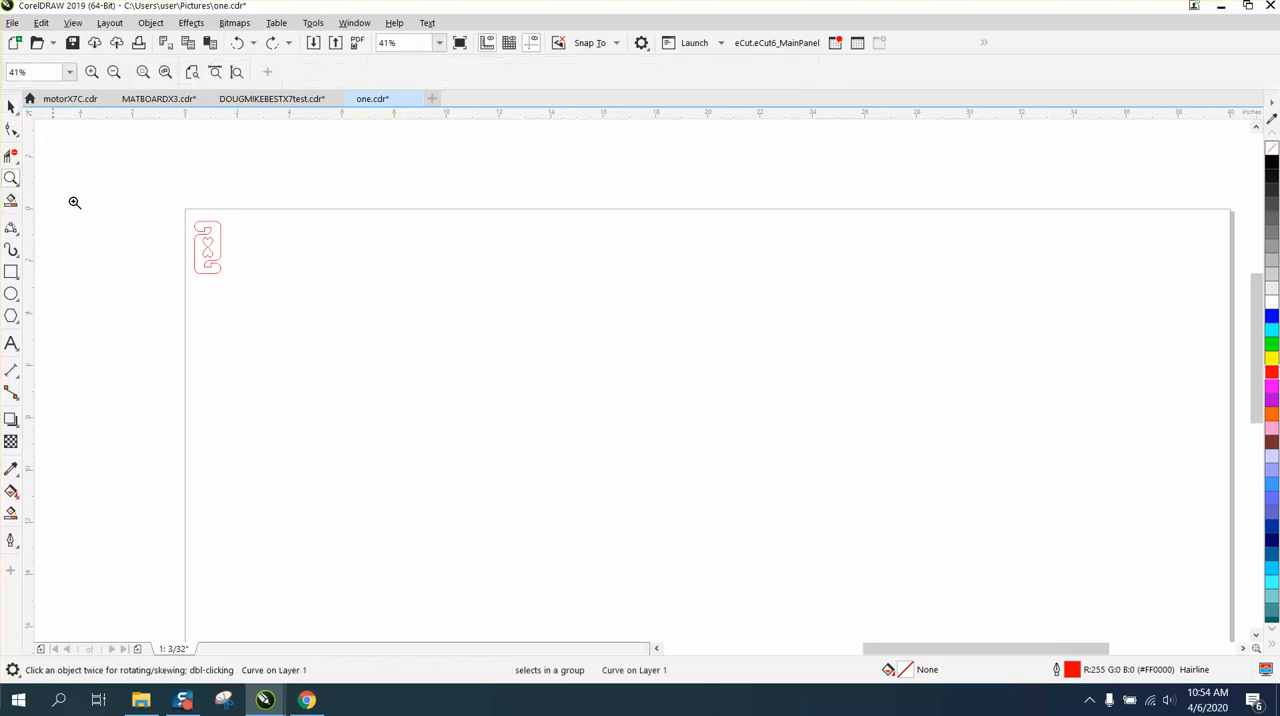
left_click_drag(180, 212, 333, 296)
left_click(11, 106)
scroll(393, 257, "down", 2)
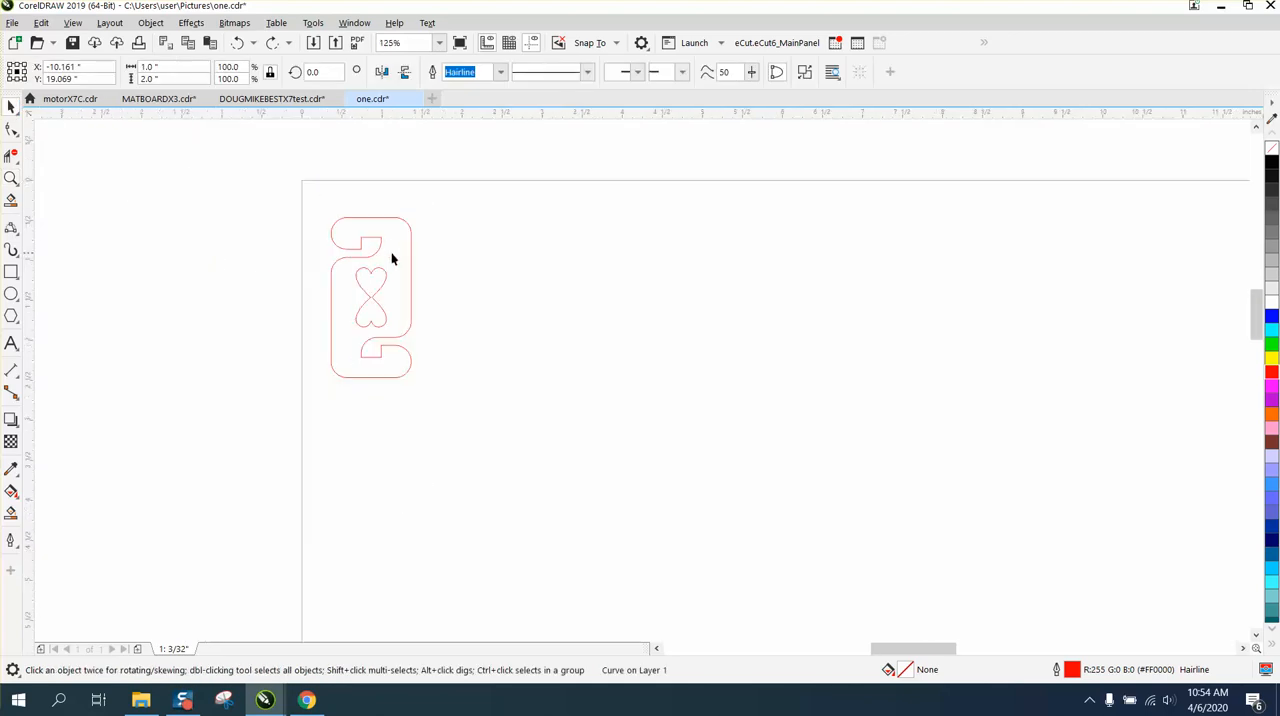
left_click_drag(377, 258, 368, 238)
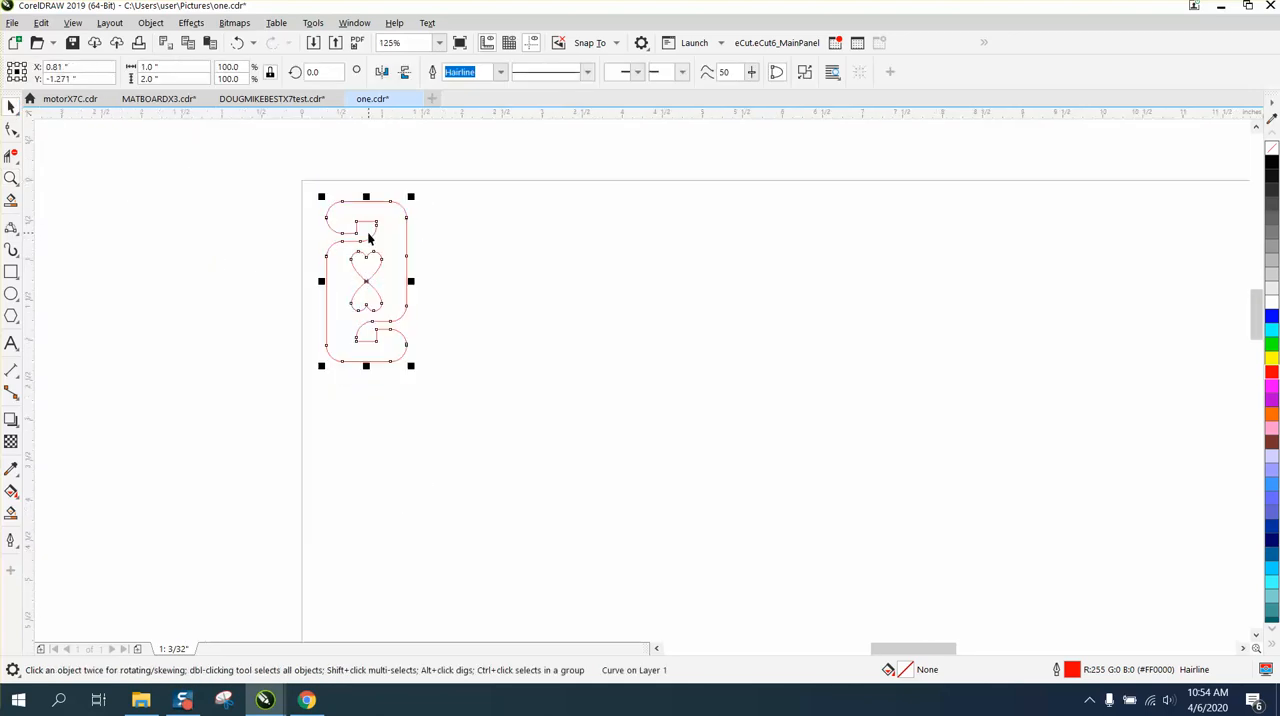
Draw a 1.0 by 2.0 inch rectangle exactly around the heart tag's outer bounds
left_click(11, 273)
left_click(11, 178)
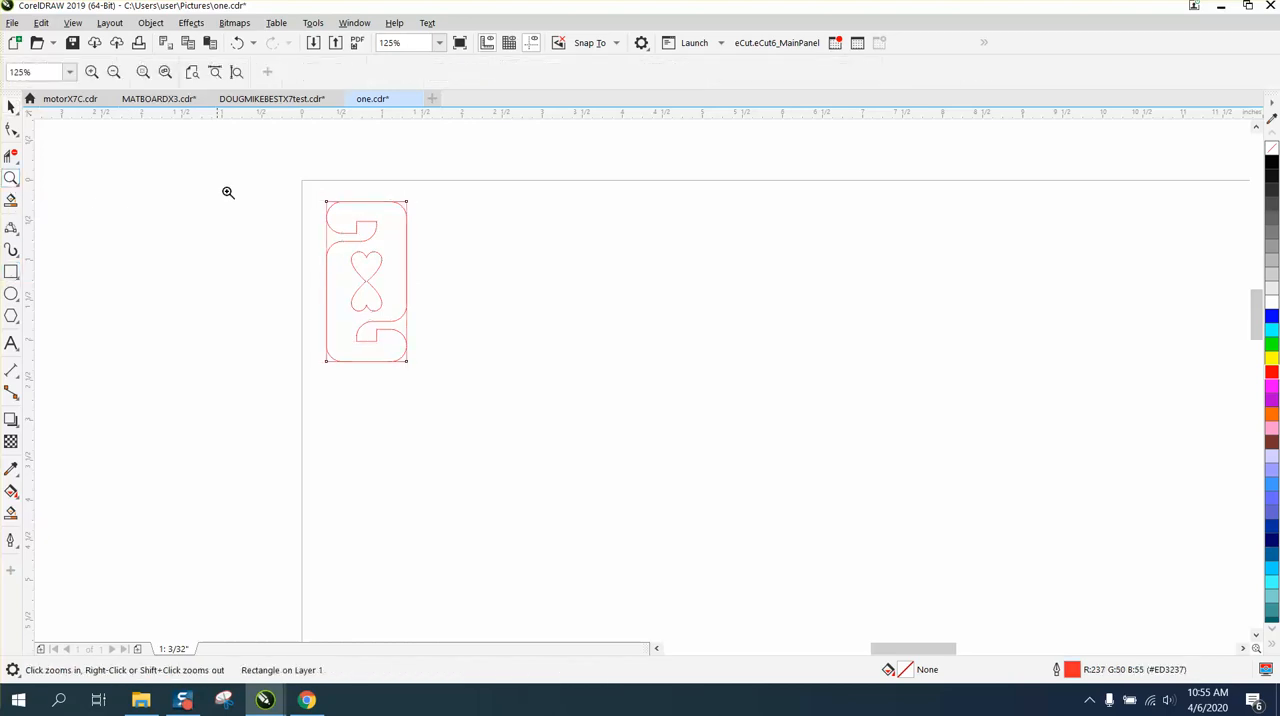
left_click_drag(297, 190, 523, 403)
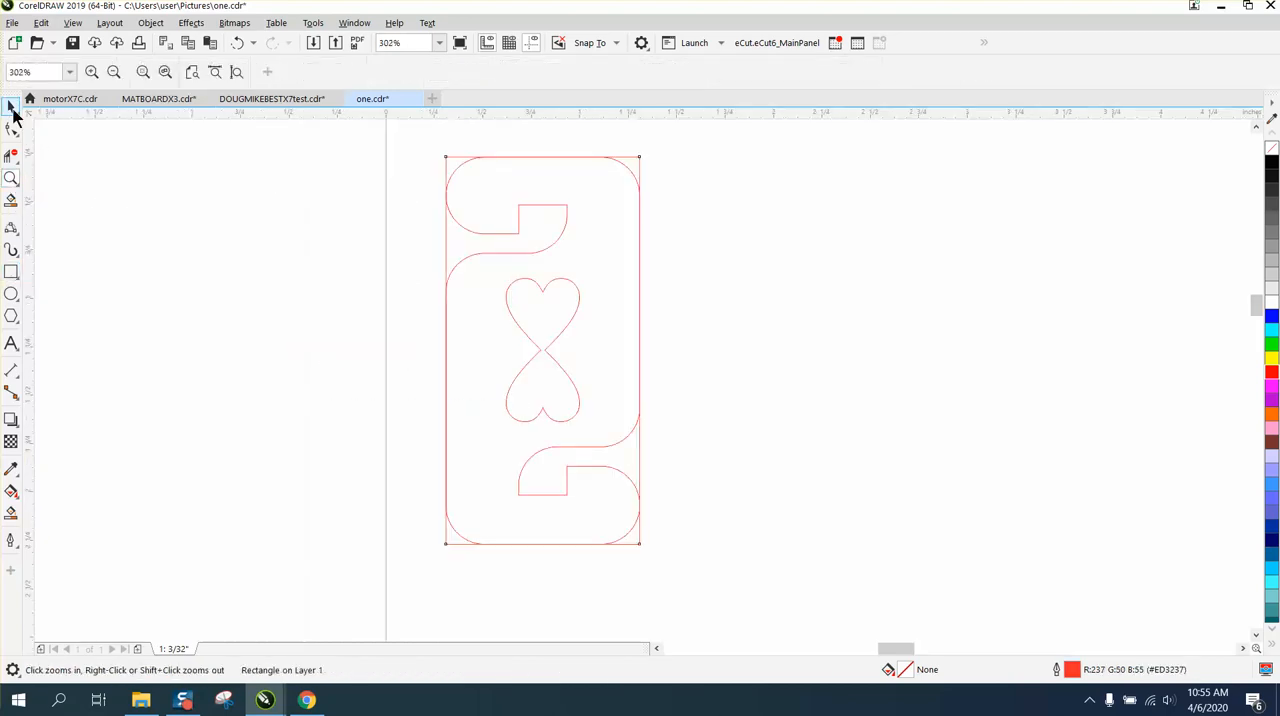
Round all four rectangle corners to a 0.2 inch radius, matching the tag's outer curves
left_click(12, 108)
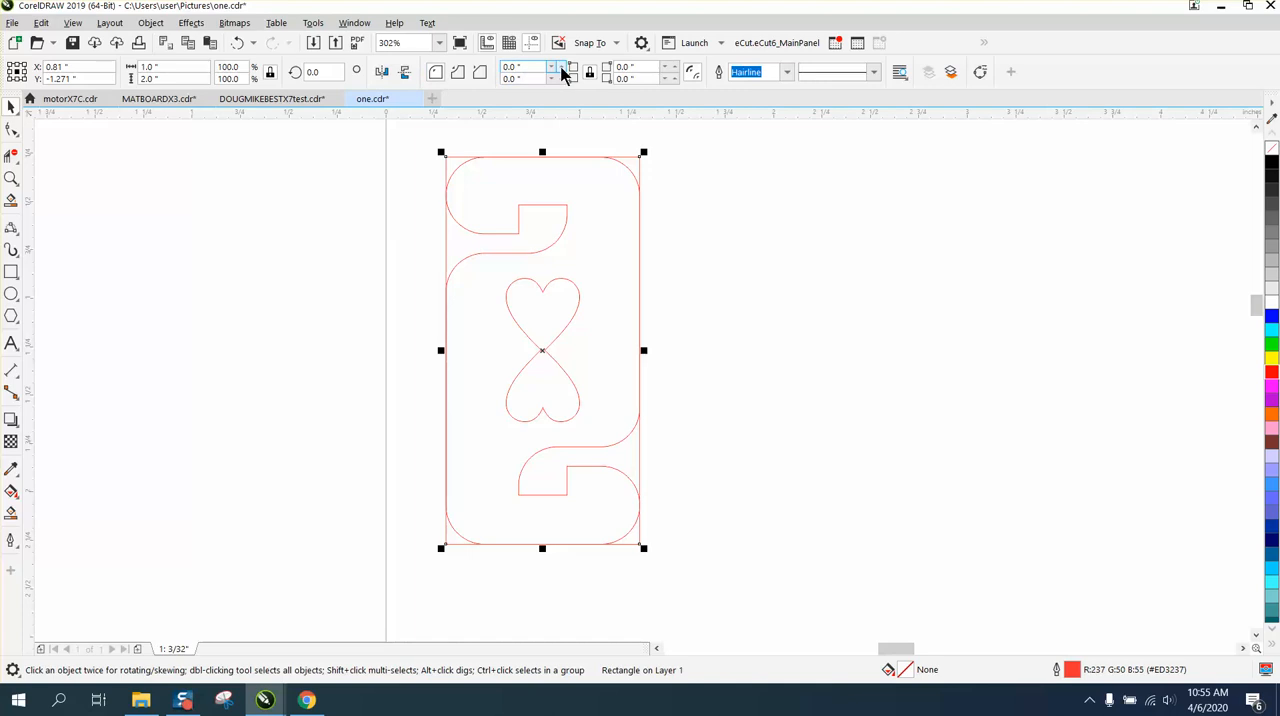
left_click(11, 178)
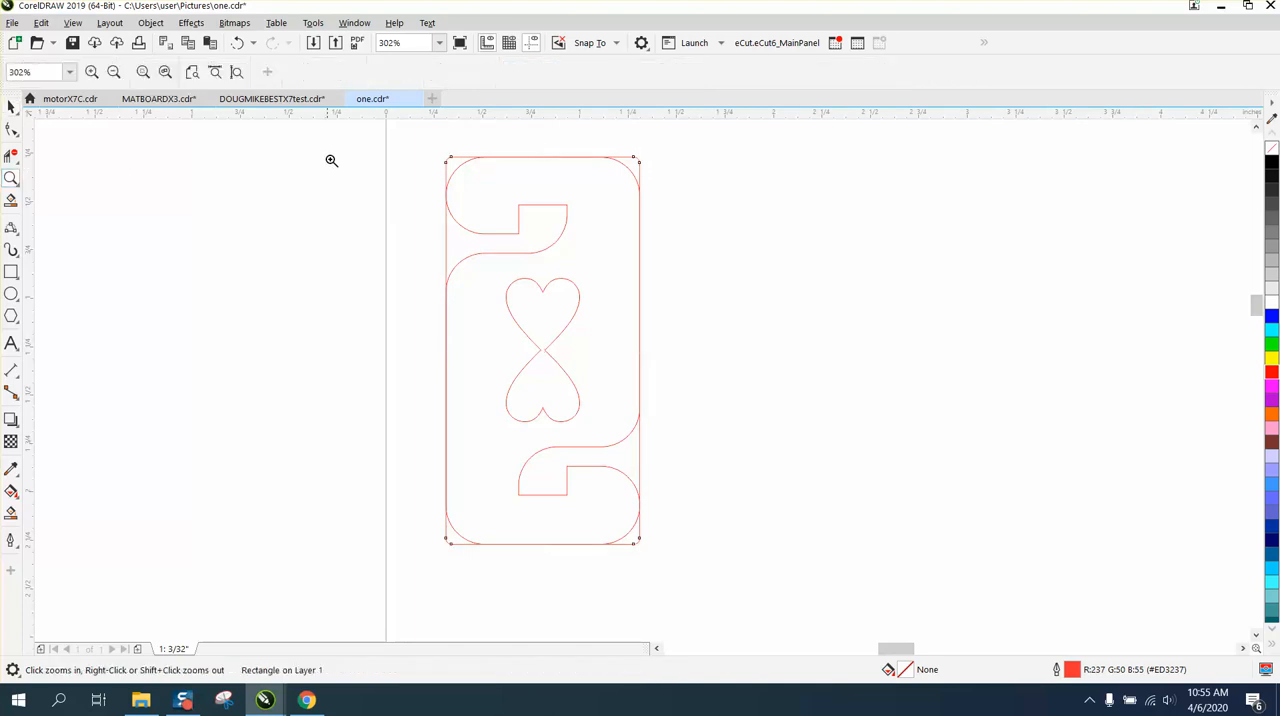
left_click_drag(448, 156, 492, 187)
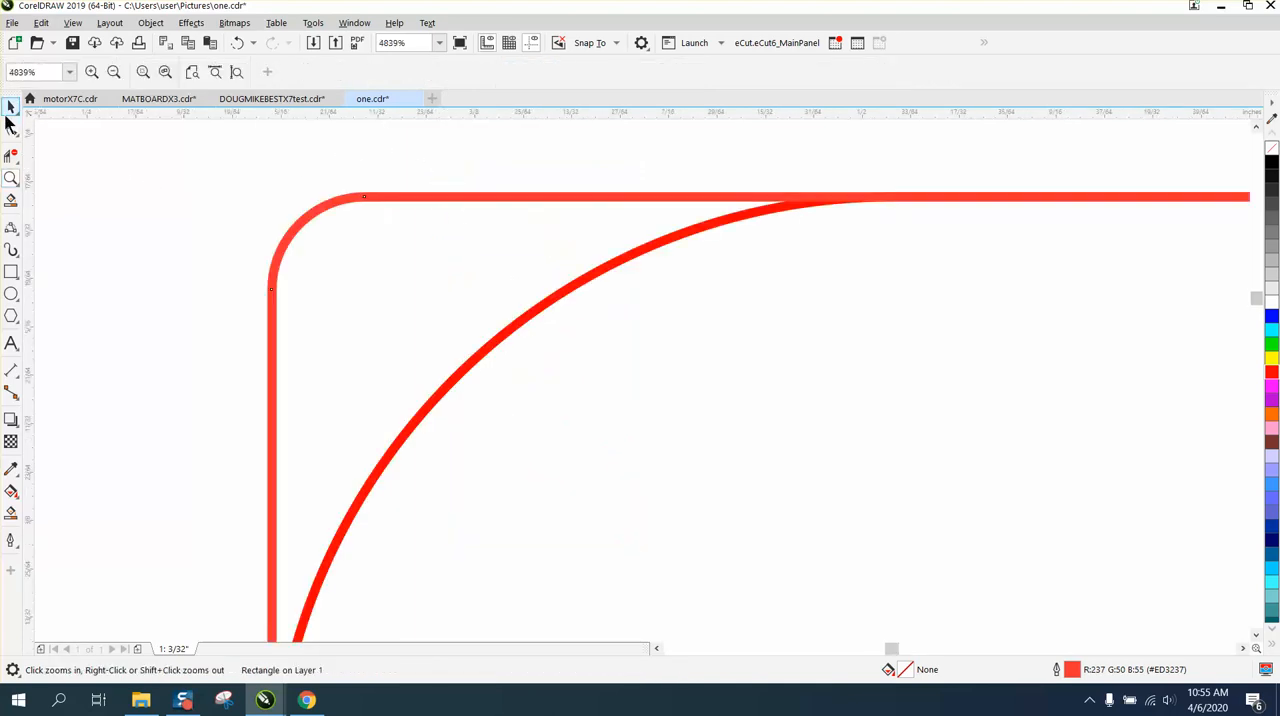
left_click(10, 110)
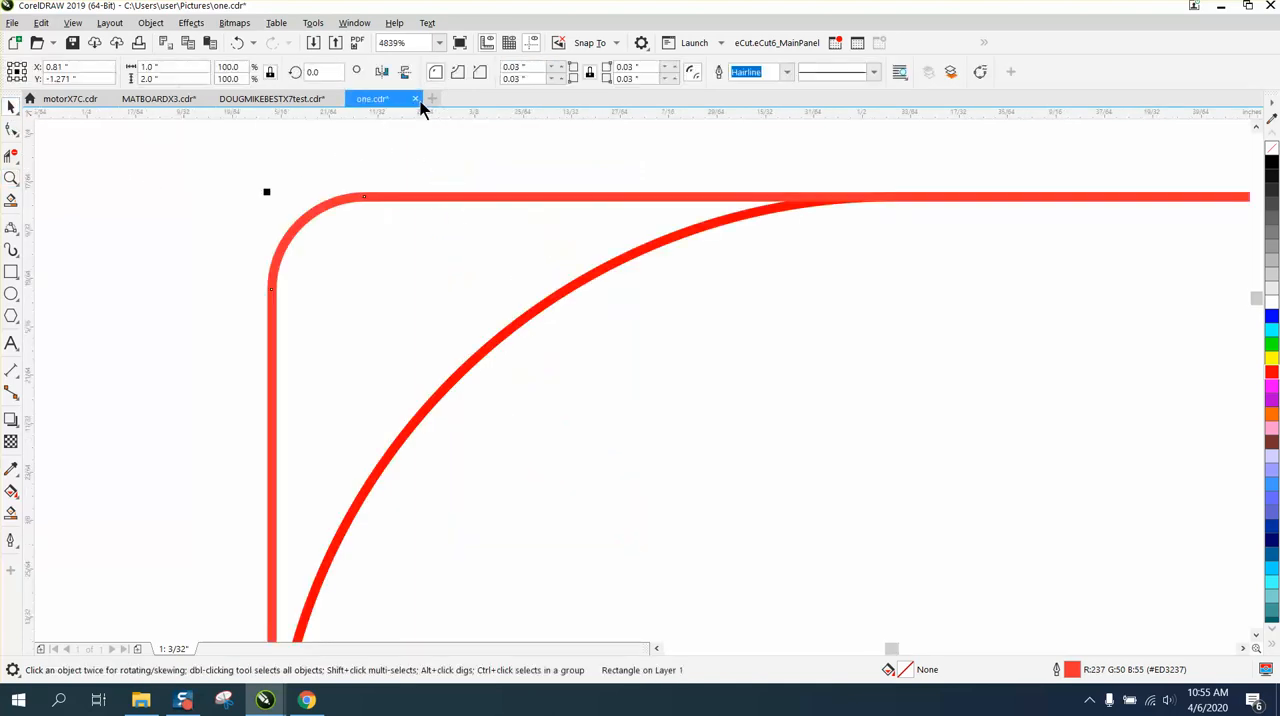
left_click(556, 67)
left_click(563, 67)
left_click(563, 67)
left_click(563, 67)
left_click(563, 67)
left_click(563, 67)
left_click(563, 67)
left_click(563, 67)
left_click(563, 67)
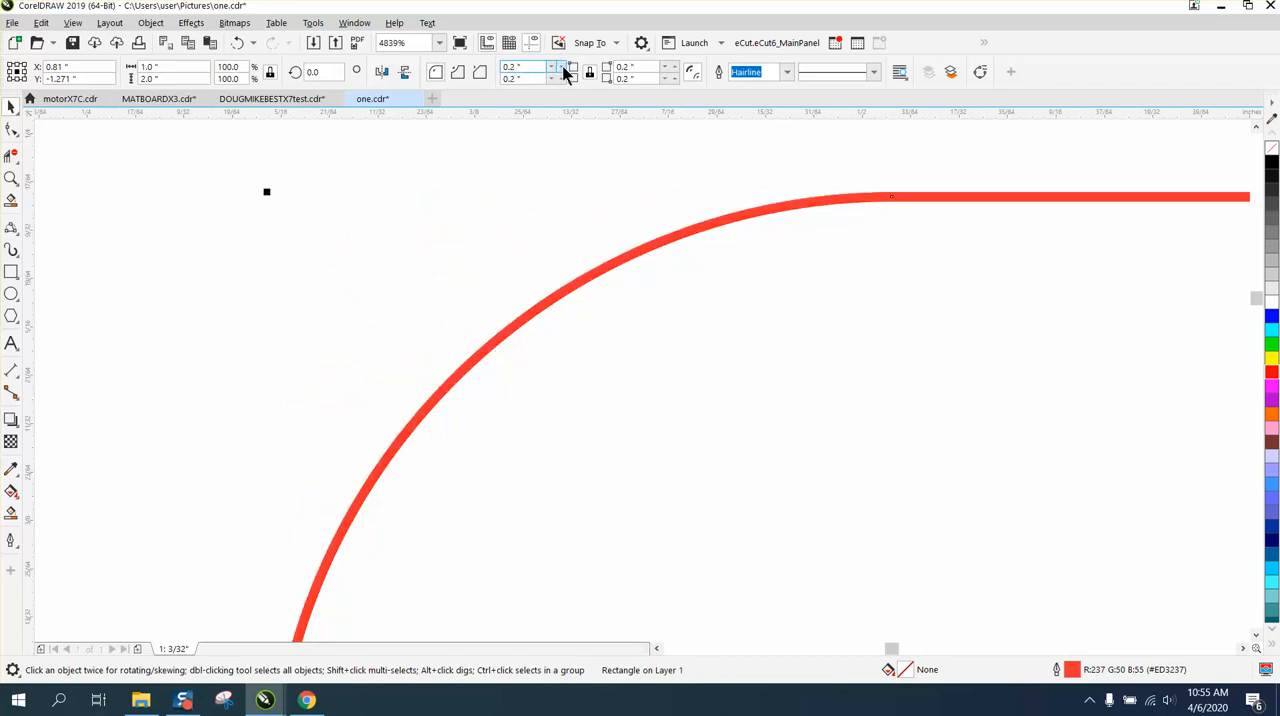
left_click(563, 67)
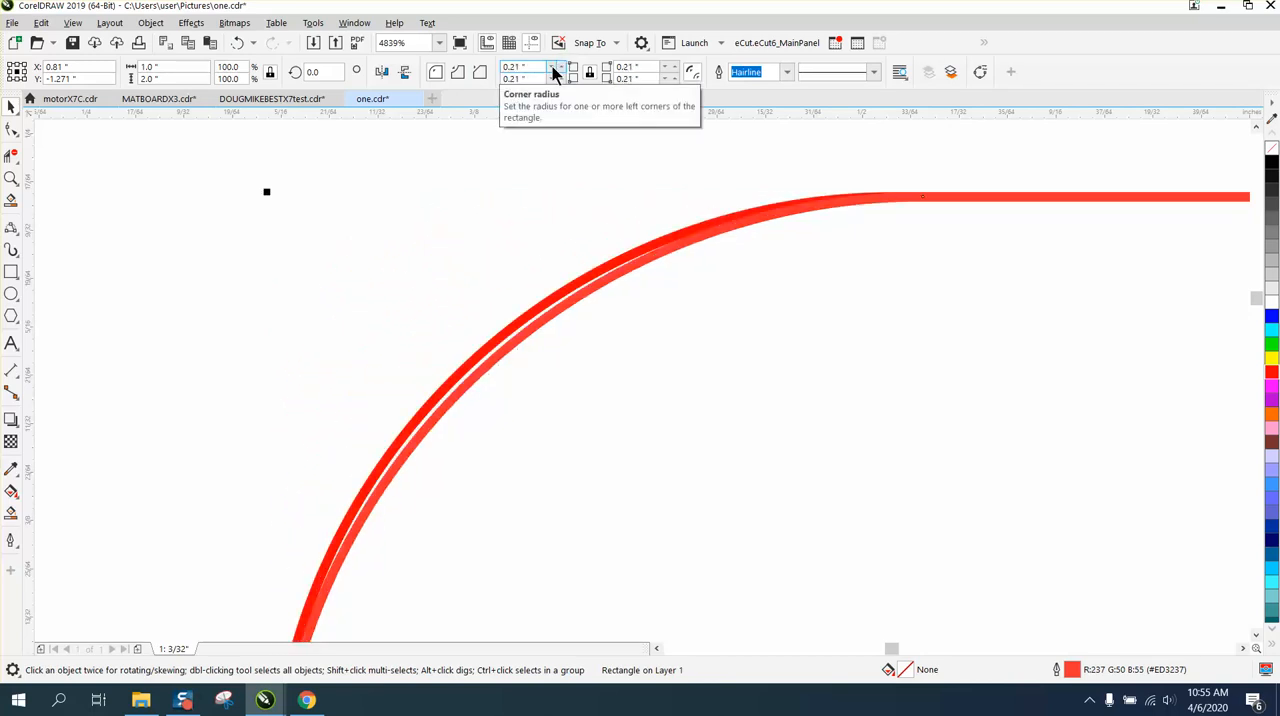
left_click(553, 73)
scroll(497, 211, "down", 8)
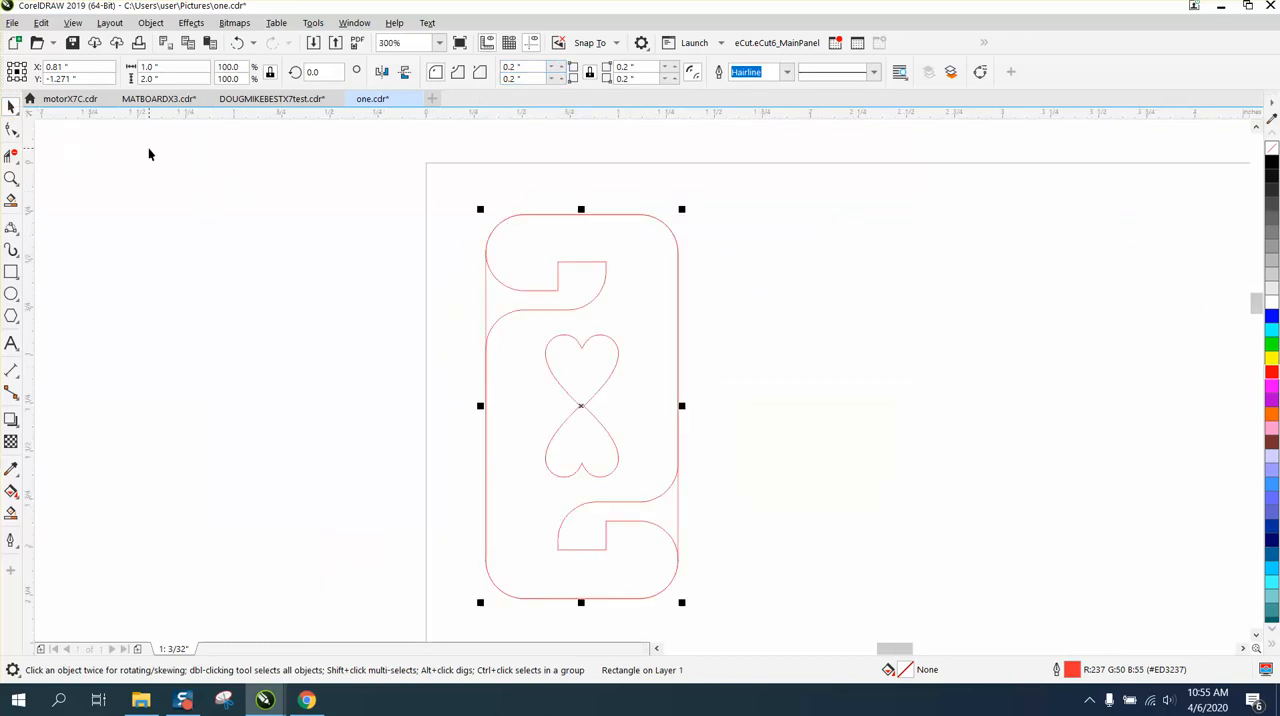
Set the nudge distance to 1 inch and move the heart tag 2 inches left, off the rectangle
left_click(444, 139)
double_click(519, 72)
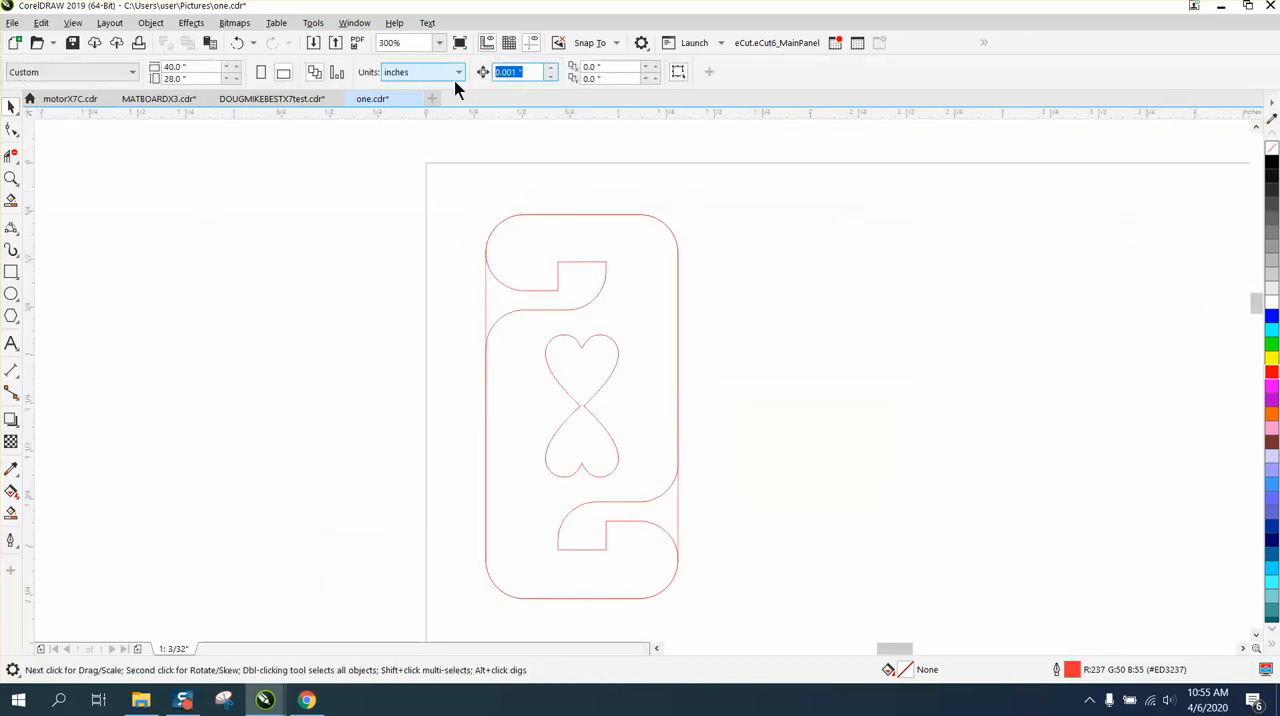
type("1")
left_click(589, 310)
key("Left")
key("Left")
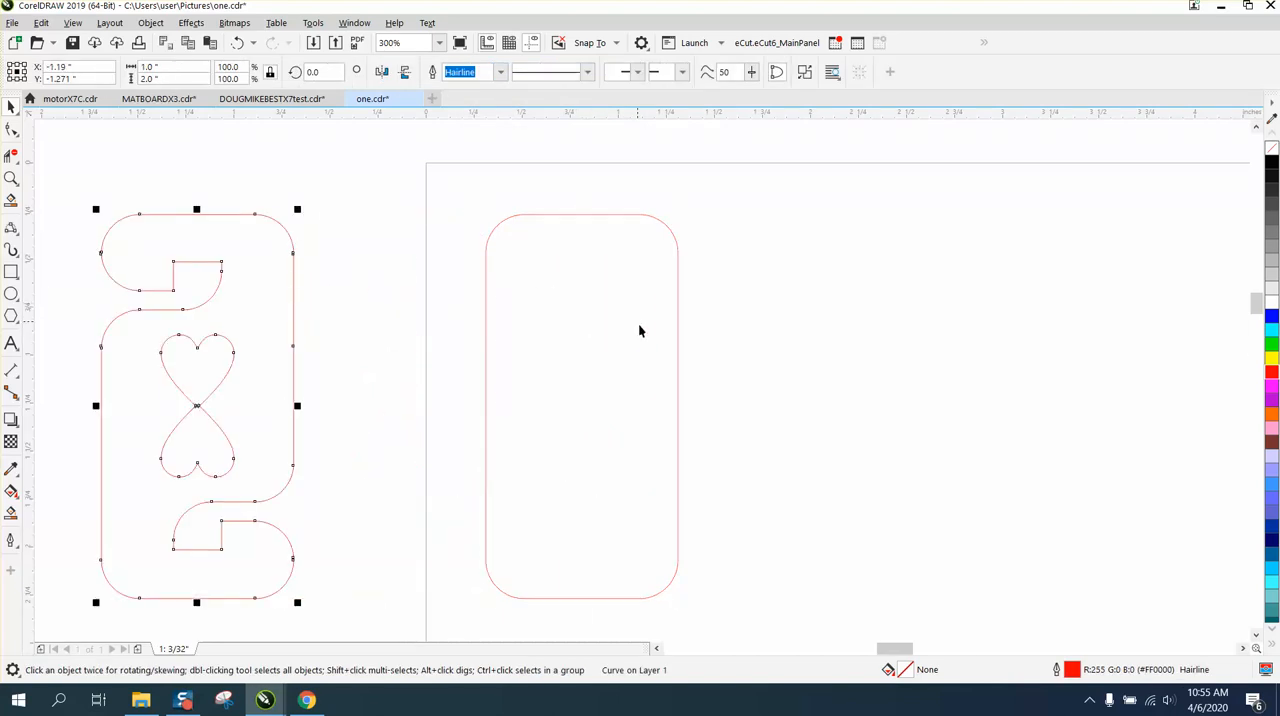
Delete the two large tag arrays above the page and the stray tag outside the page's left edge
scroll(640, 328, "down", 5)
scroll(377, 227, "down", 3)
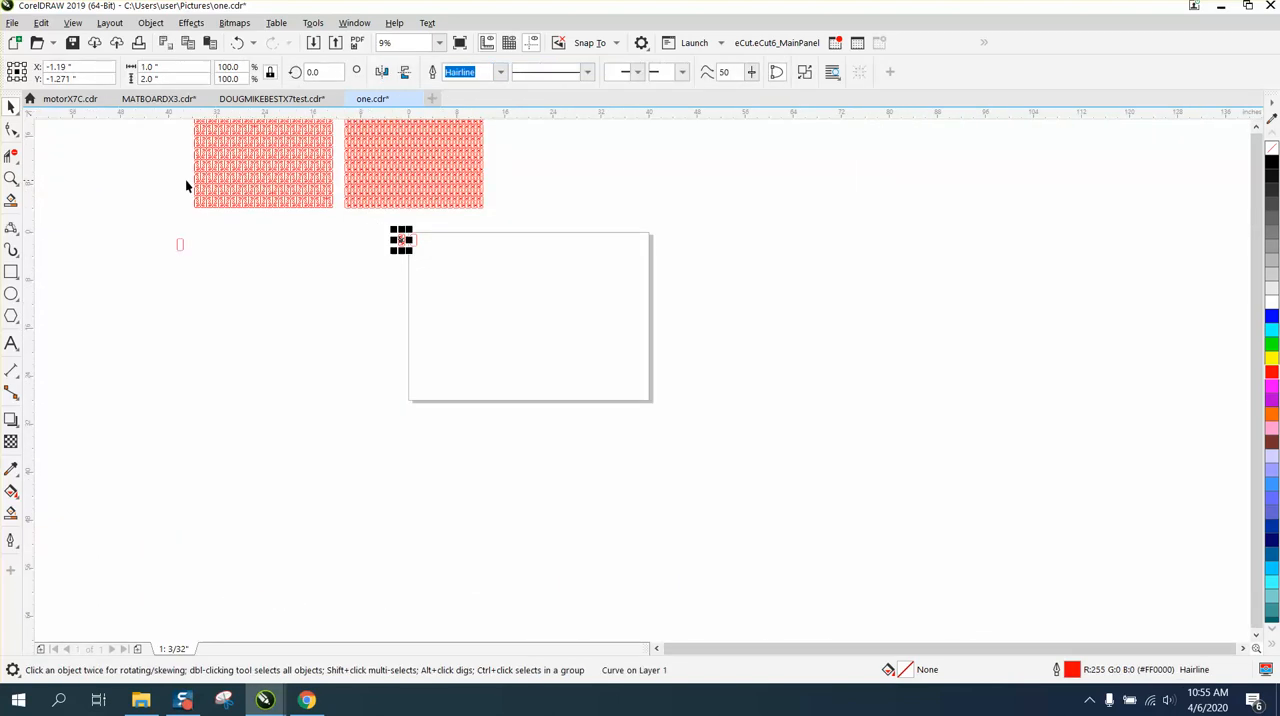
scroll(185, 186, "down", 1)
left_click_drag(196, 151, 386, 210)
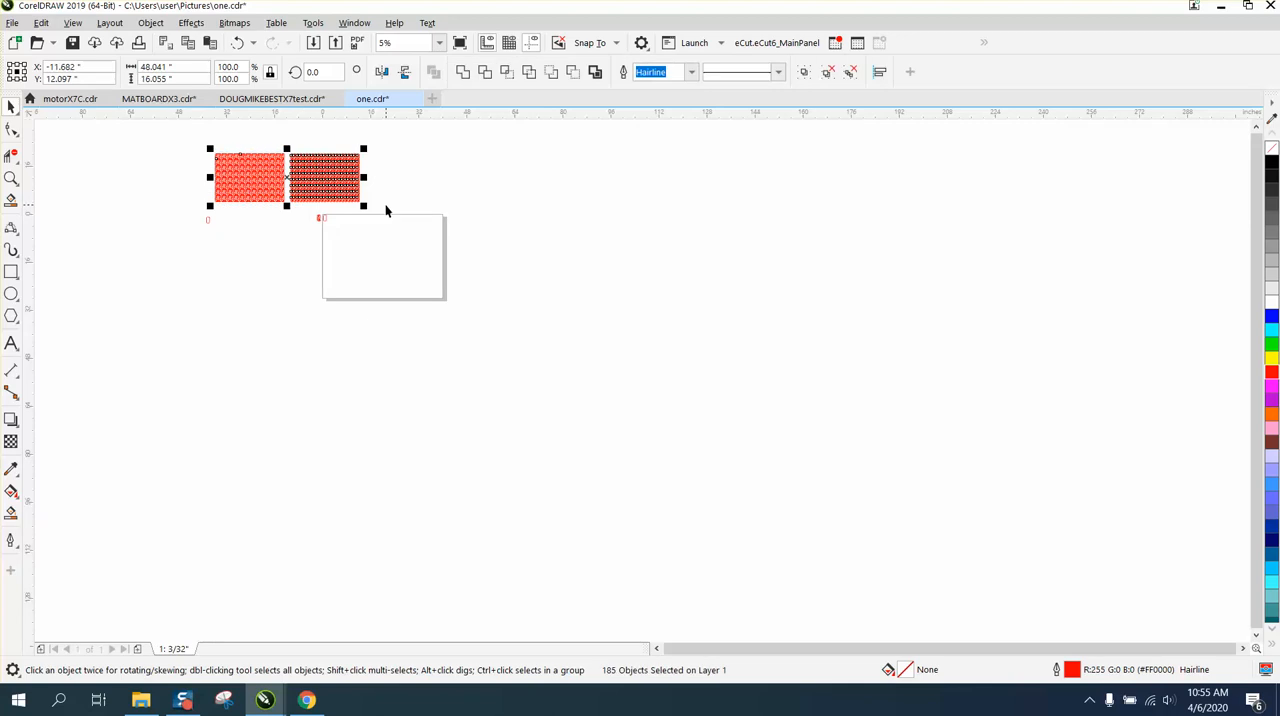
key("Delete")
left_click_drag(194, 207, 248, 244)
key("Delete")
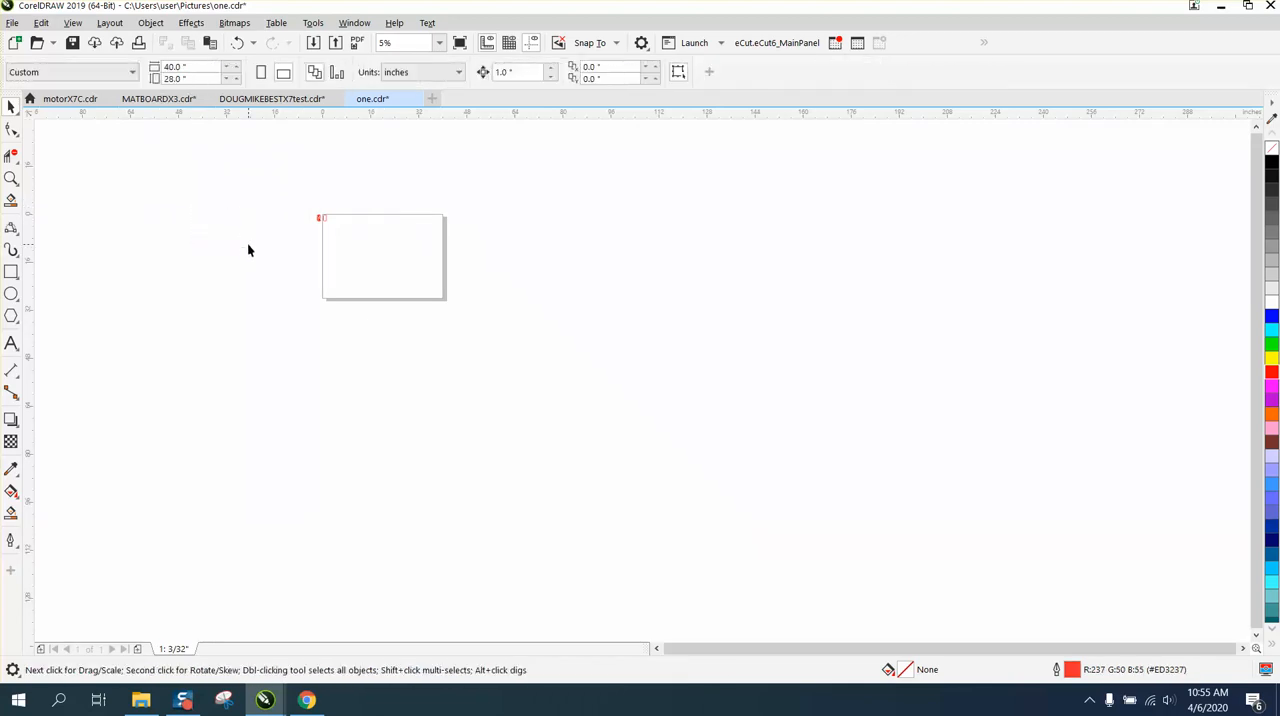
Select the rounded rectangle on the page and run the TagCut macro from Module1
left_click(11, 178)
left_click_drag(286, 203, 460, 294)
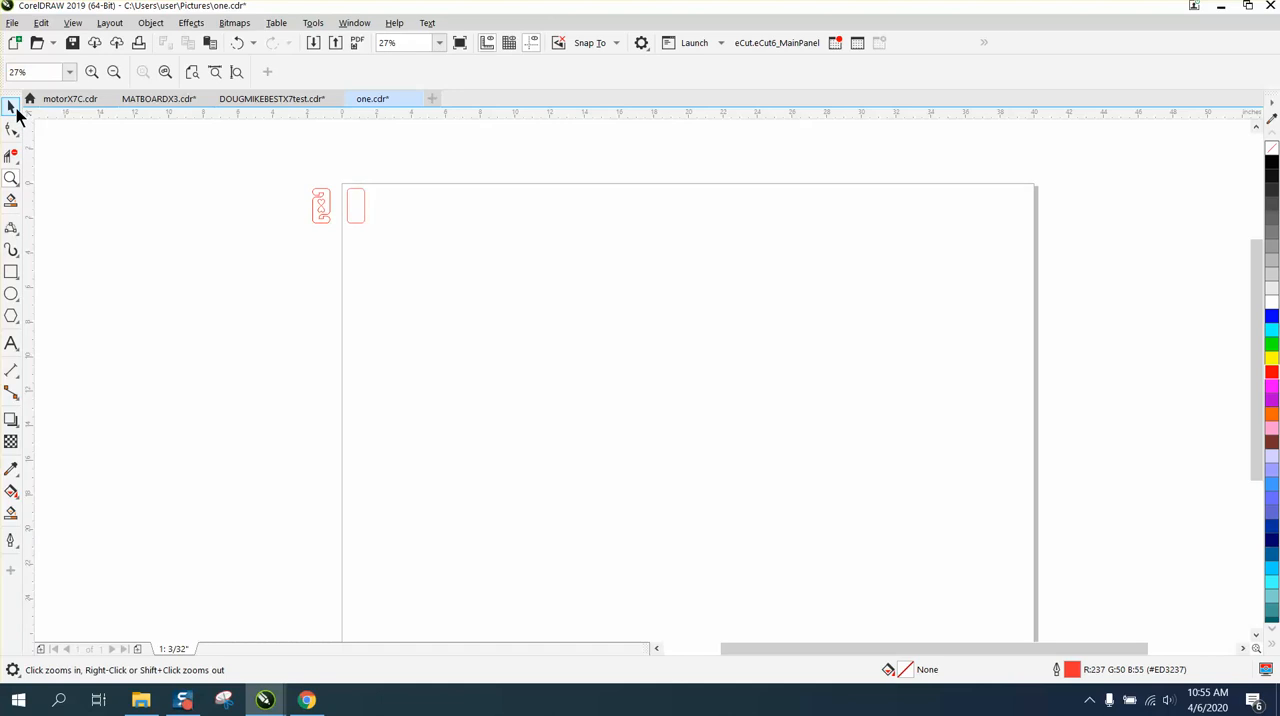
left_click(13, 108)
left_click(358, 194)
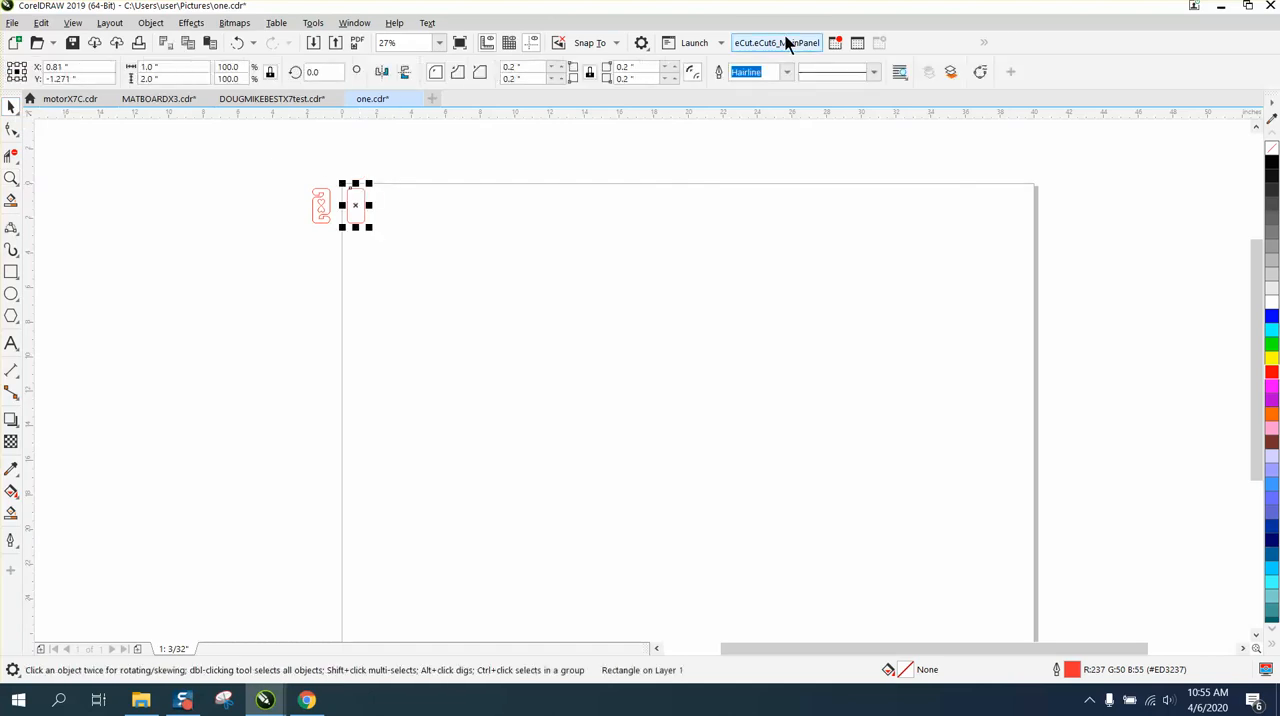
left_click(858, 43)
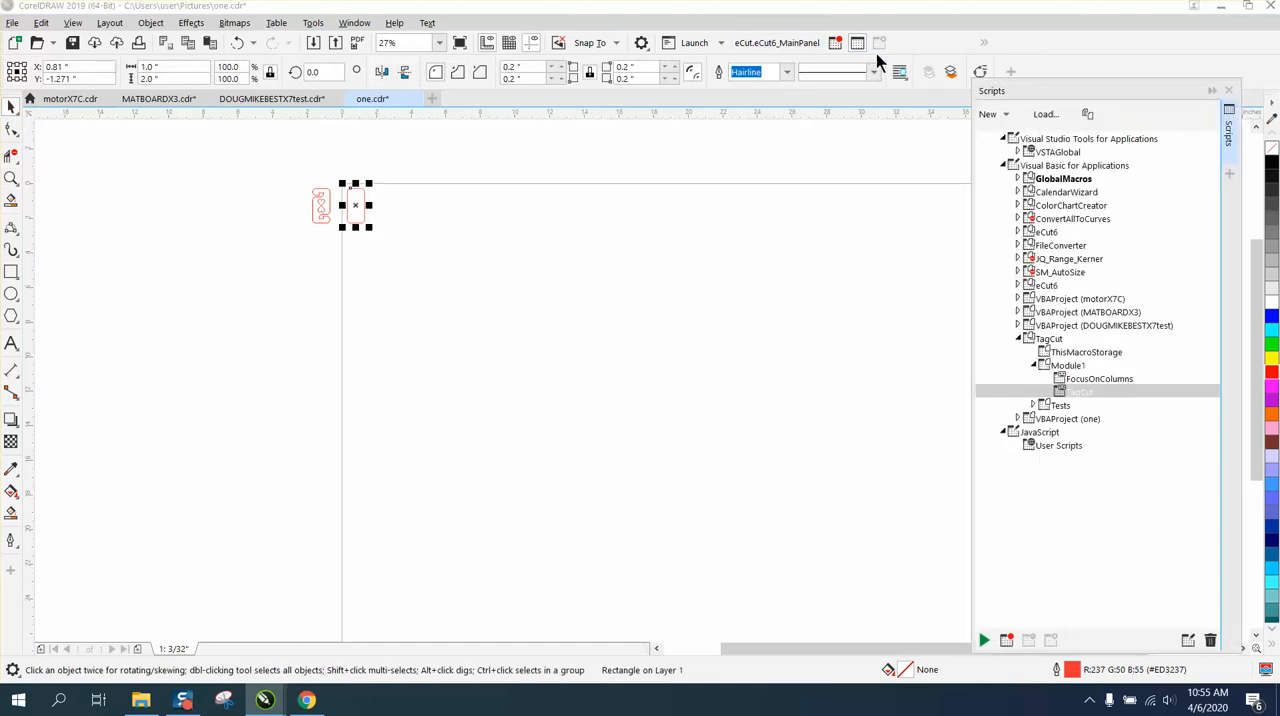
double_click(1072, 391)
Create a tag cutting grid with 10 columns and 3 rows, then exit the Tag Cut dialog
double_click(589, 365)
type("10")
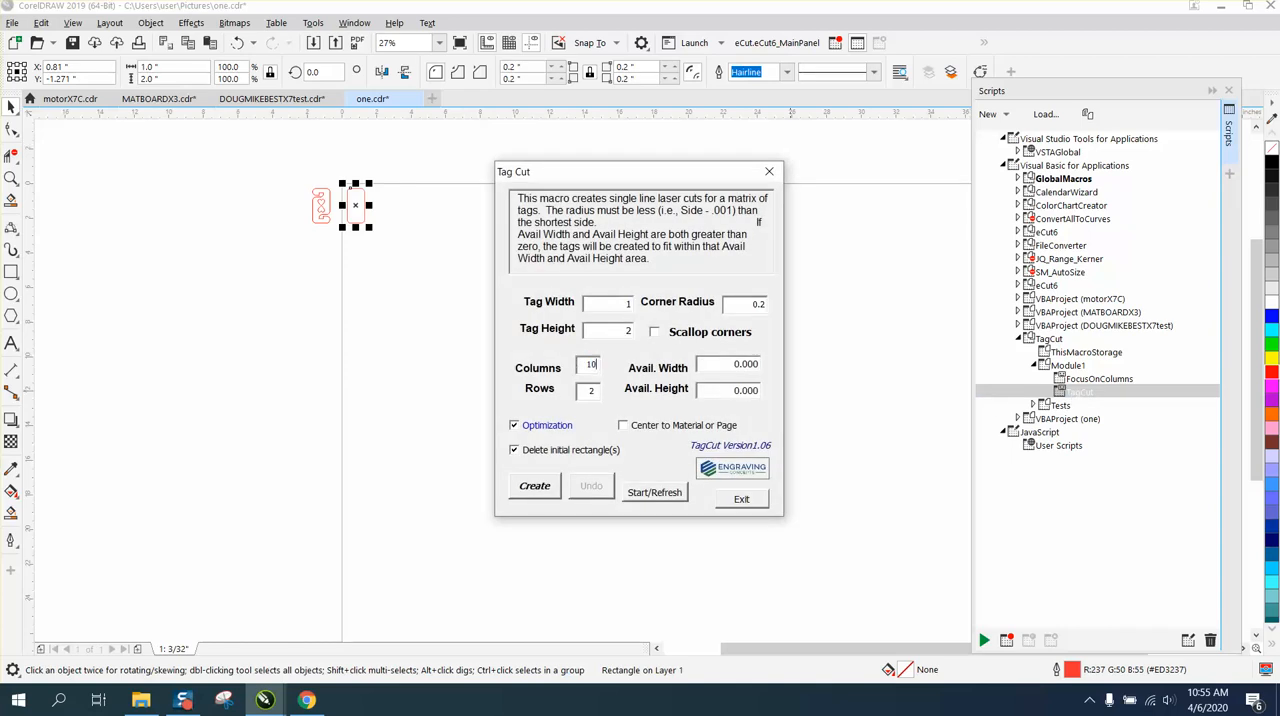
double_click(590, 390)
type("3")
key("Tab")
left_click(533, 485)
left_click(745, 490)
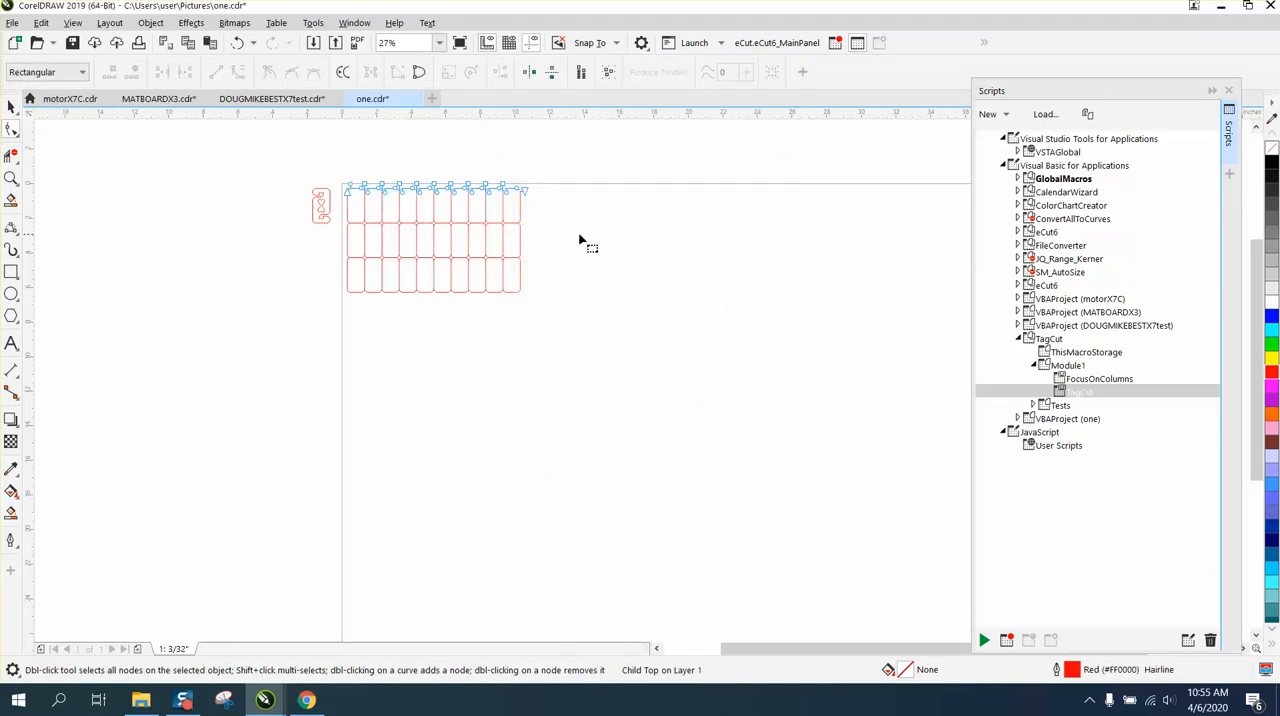
Move the heart tag 2 inches right into the first cell of the grid's top row
left_click(12, 179)
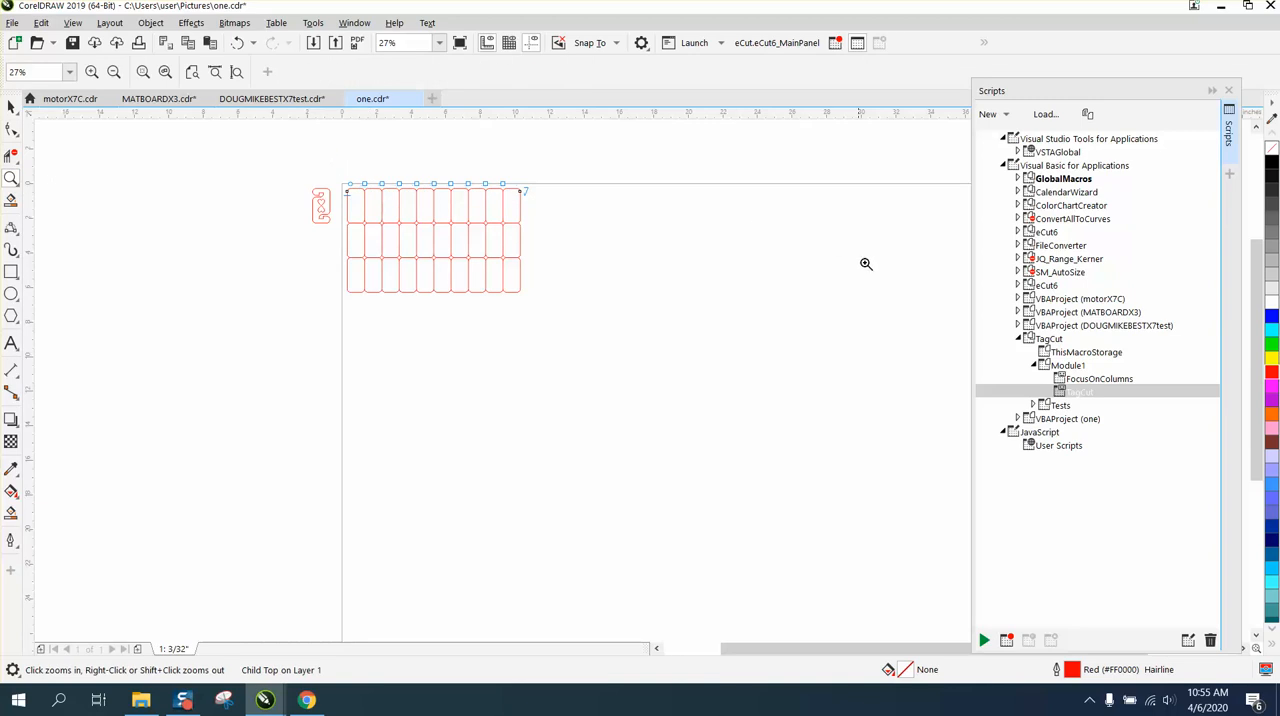
left_click_drag(307, 177, 617, 357)
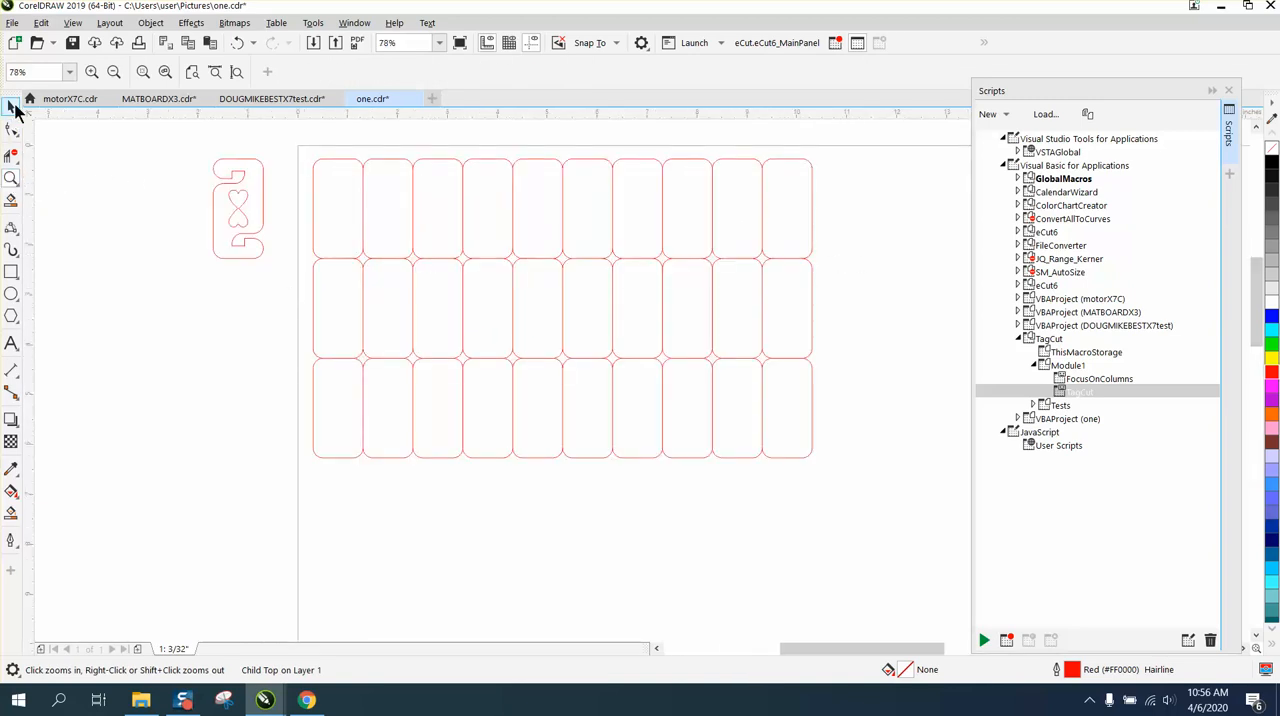
left_click(11, 106)
left_click(161, 193)
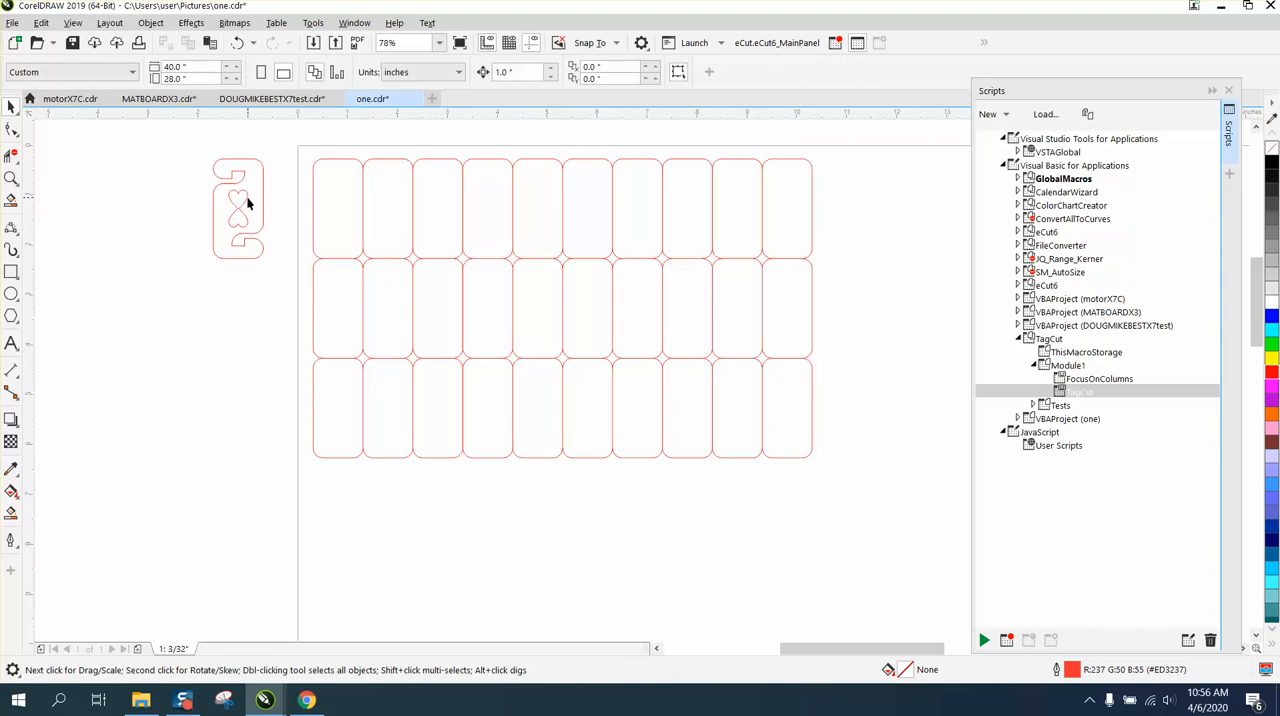
left_click(246, 196)
key("Right")
key("Right")
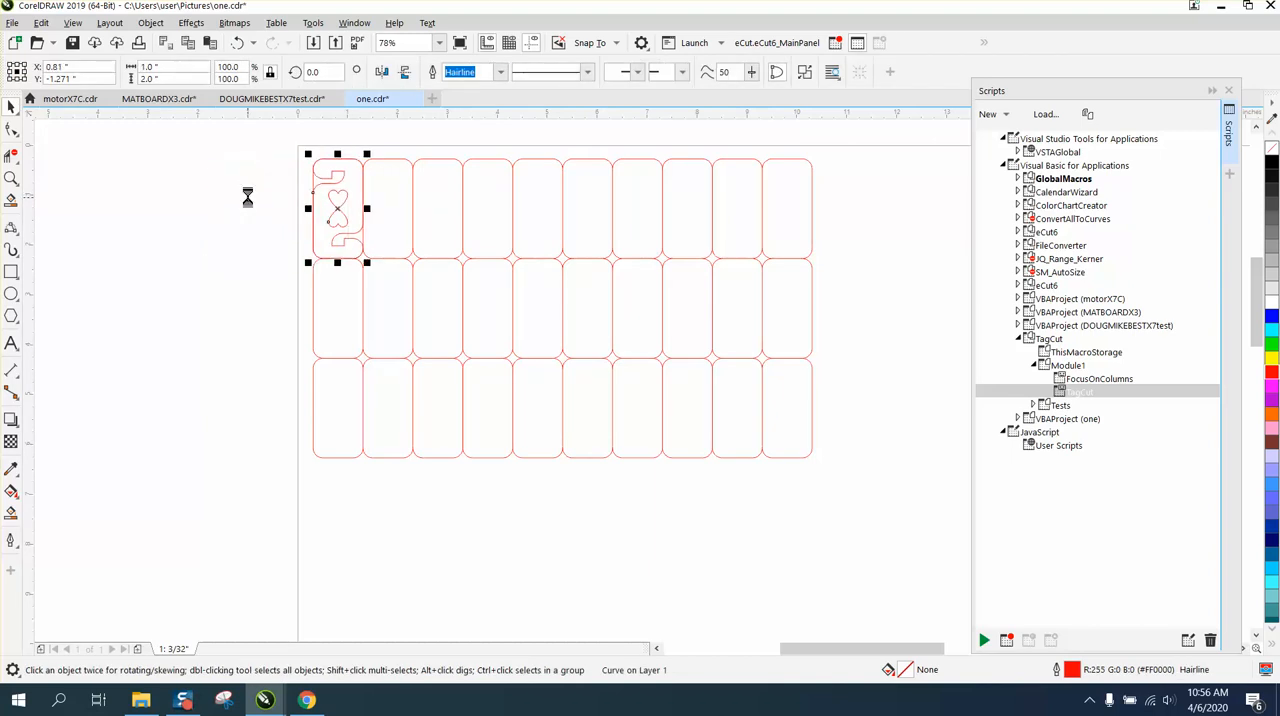
Duplicate the heart tag and place the copy in the second cell of the top row
key("ctrl+d")
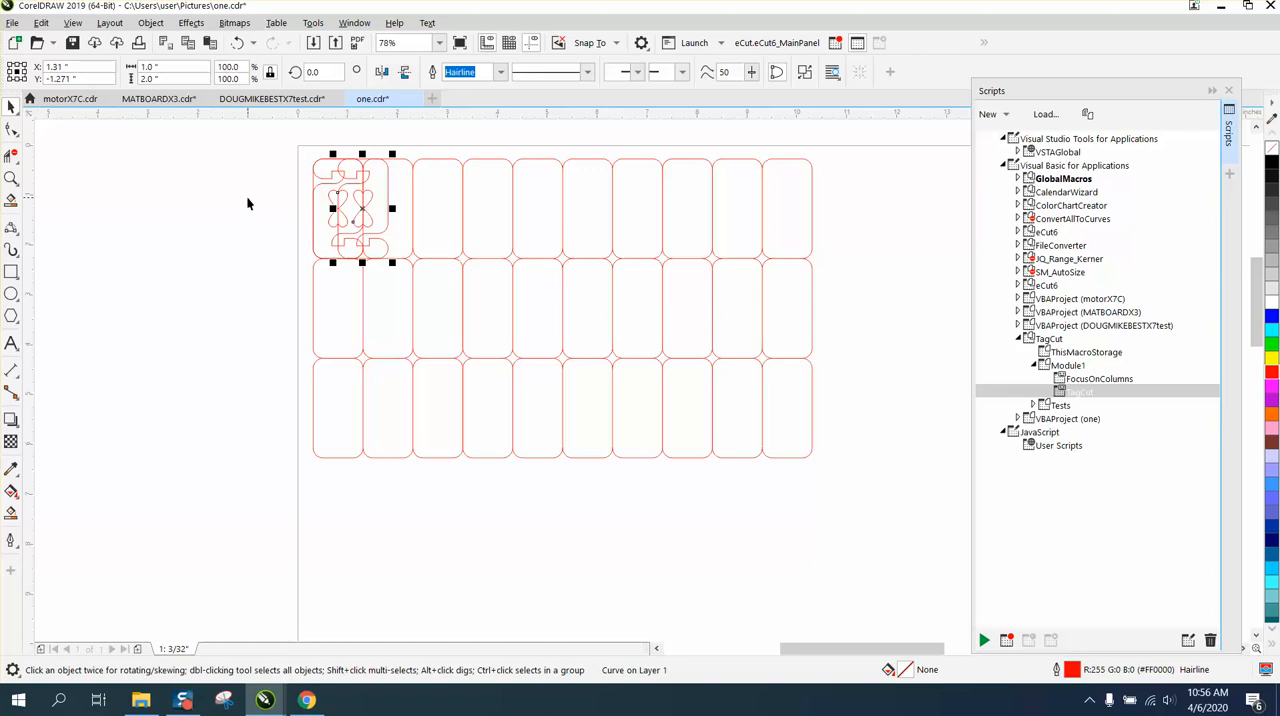
key("Right")
left_click(154, 187)
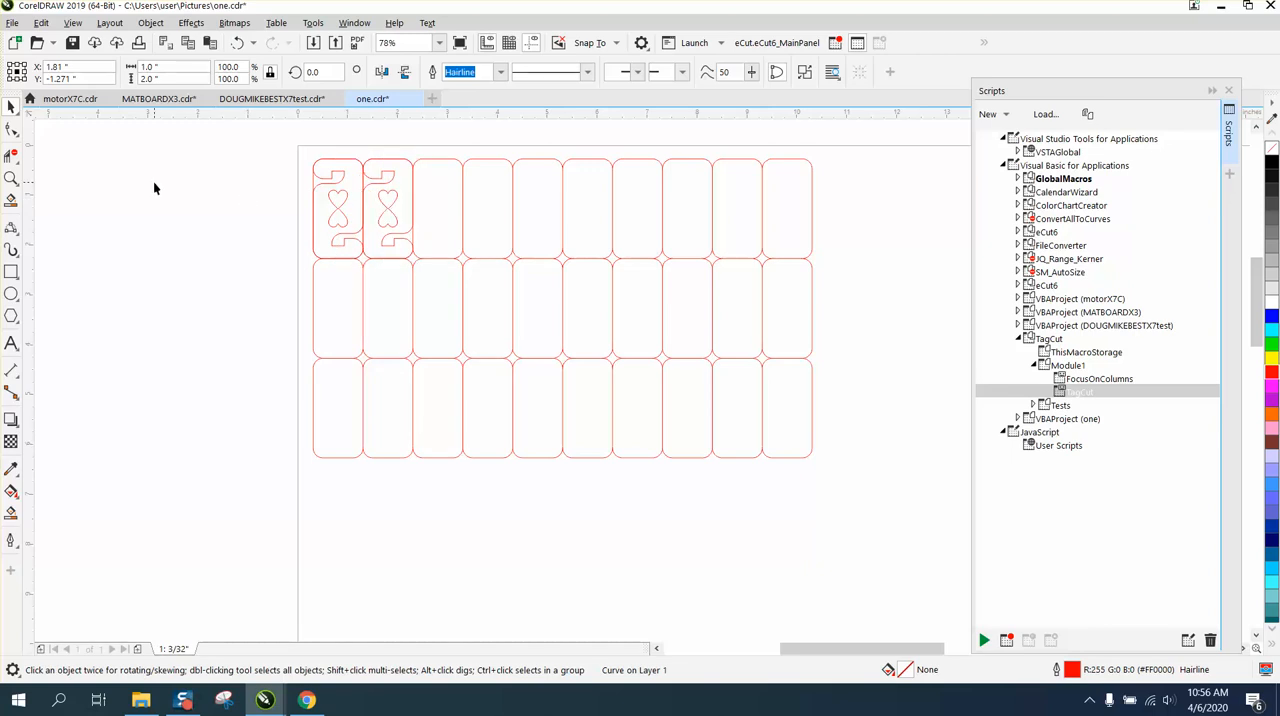
Duplicate the second tag into the top row's third cell and mirror the second tag horizontally
left_click(395, 200)
key("ctrl+d")
left_click(399, 200)
left_click(382, 73)
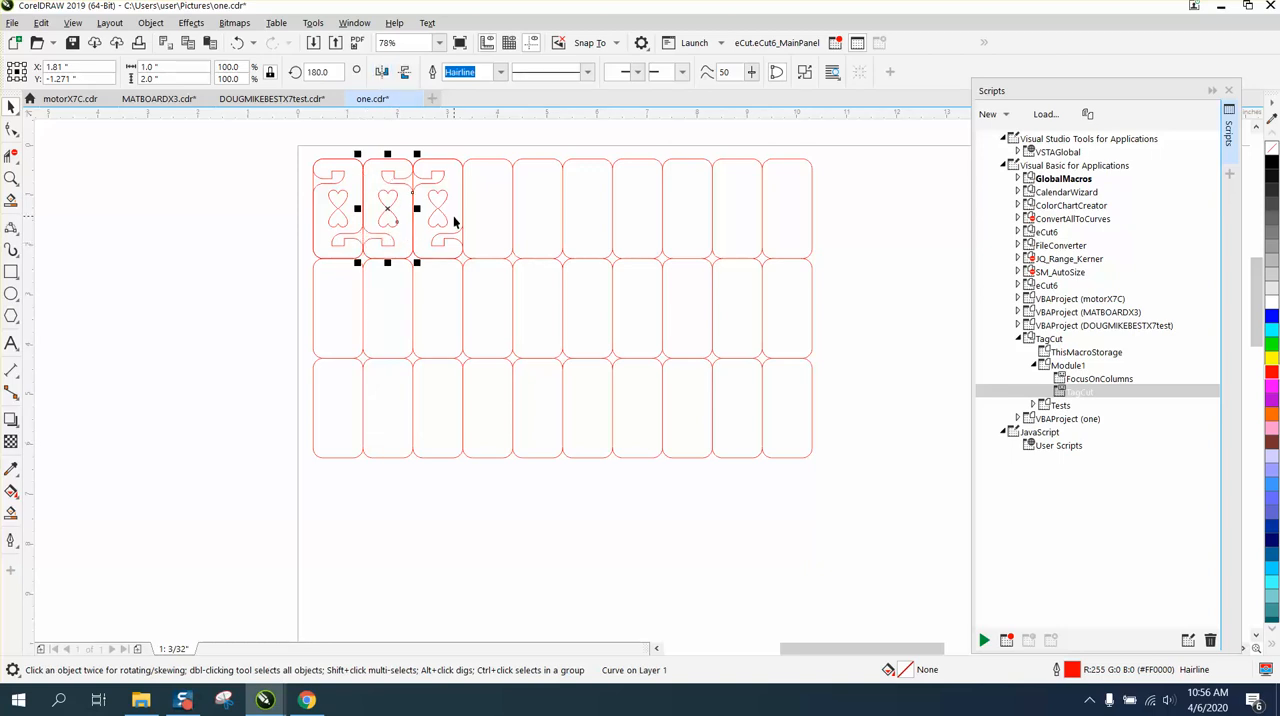
key("Escape")
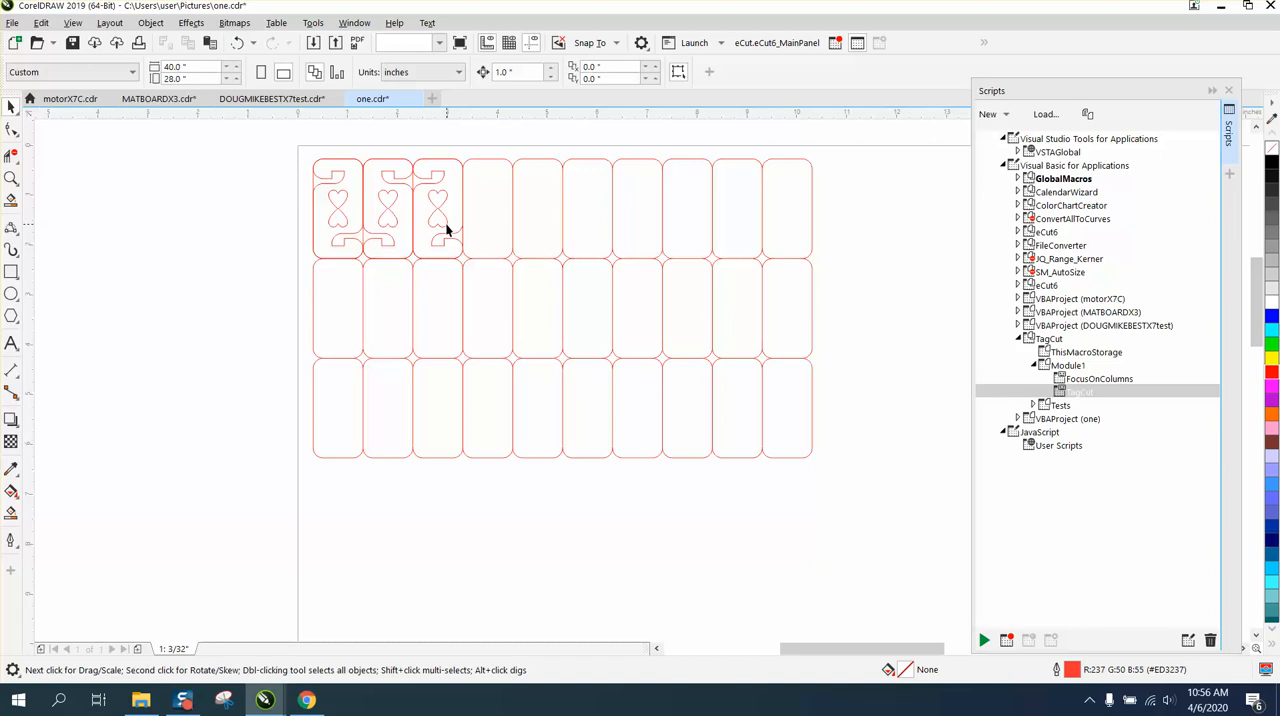
Repeat the duplication from the third tag to fill the fourth cell of the top row
left_click(446, 226)
key("ctrl+r")
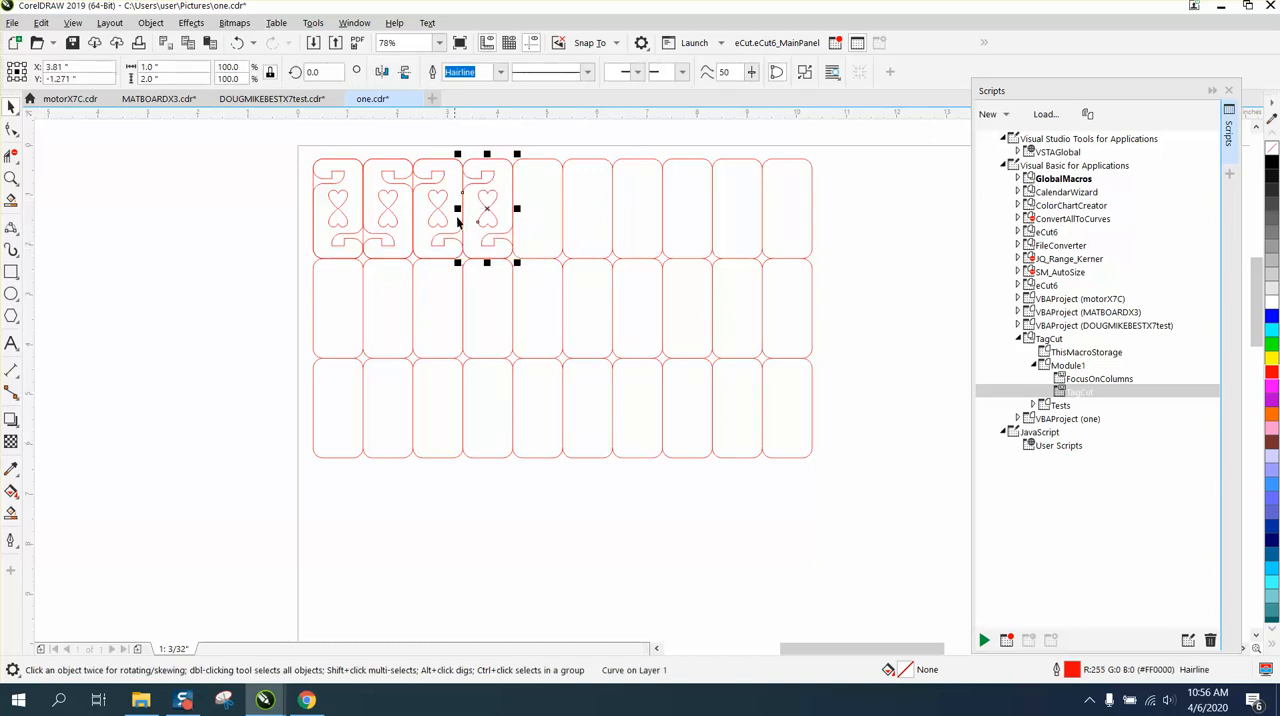
Mirror the fourth tag in the top row horizontally
left_click(383, 74)
Delete the grid line segments crossing the connected hook shapes between the first four cells of the top row with Virtual Segment Delete
left_click(11, 178)
left_click_drag(300, 143, 667, 340)
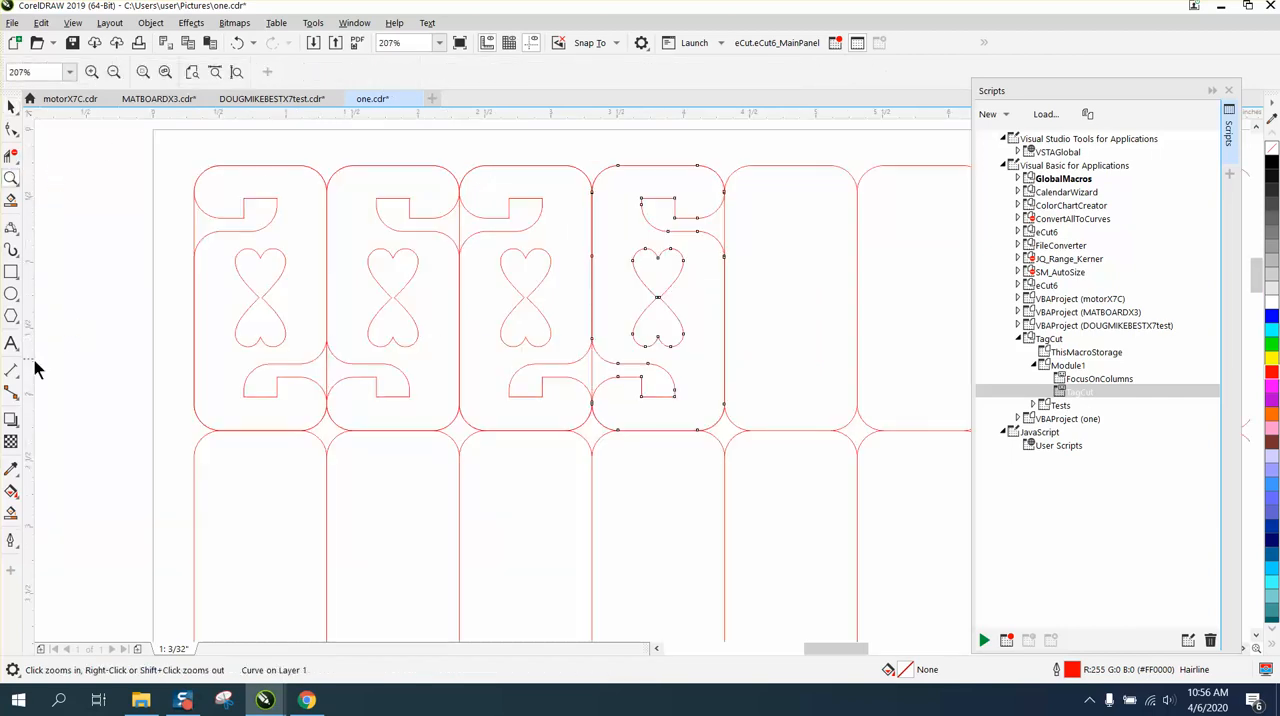
left_click(12, 515)
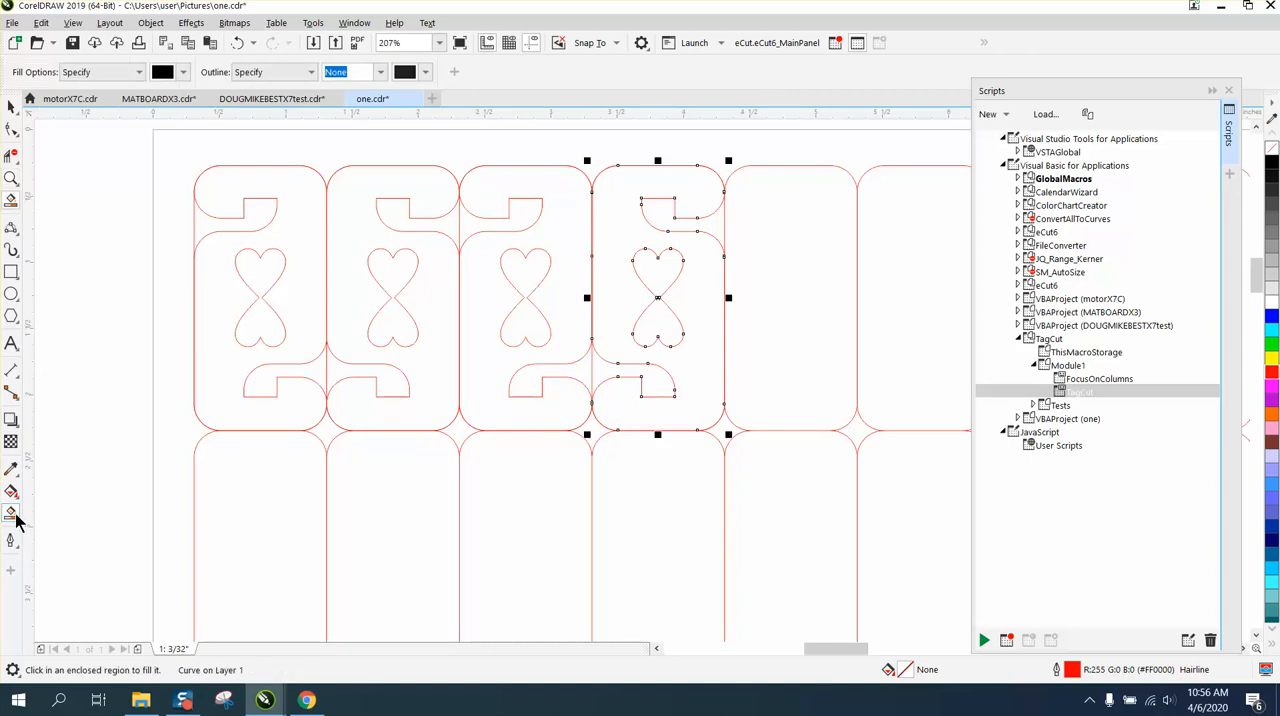
left_click(11, 156)
left_click(460, 221)
left_click(594, 358)
left_click(329, 360)
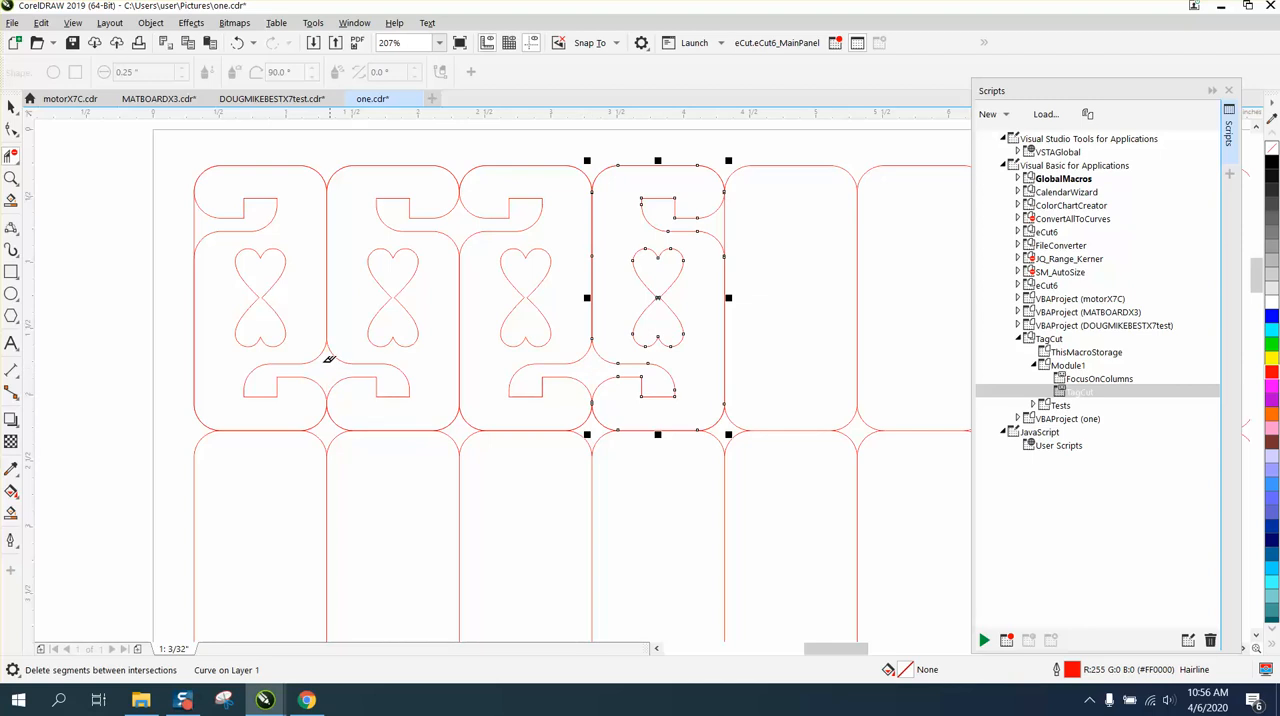
left_click(11, 106)
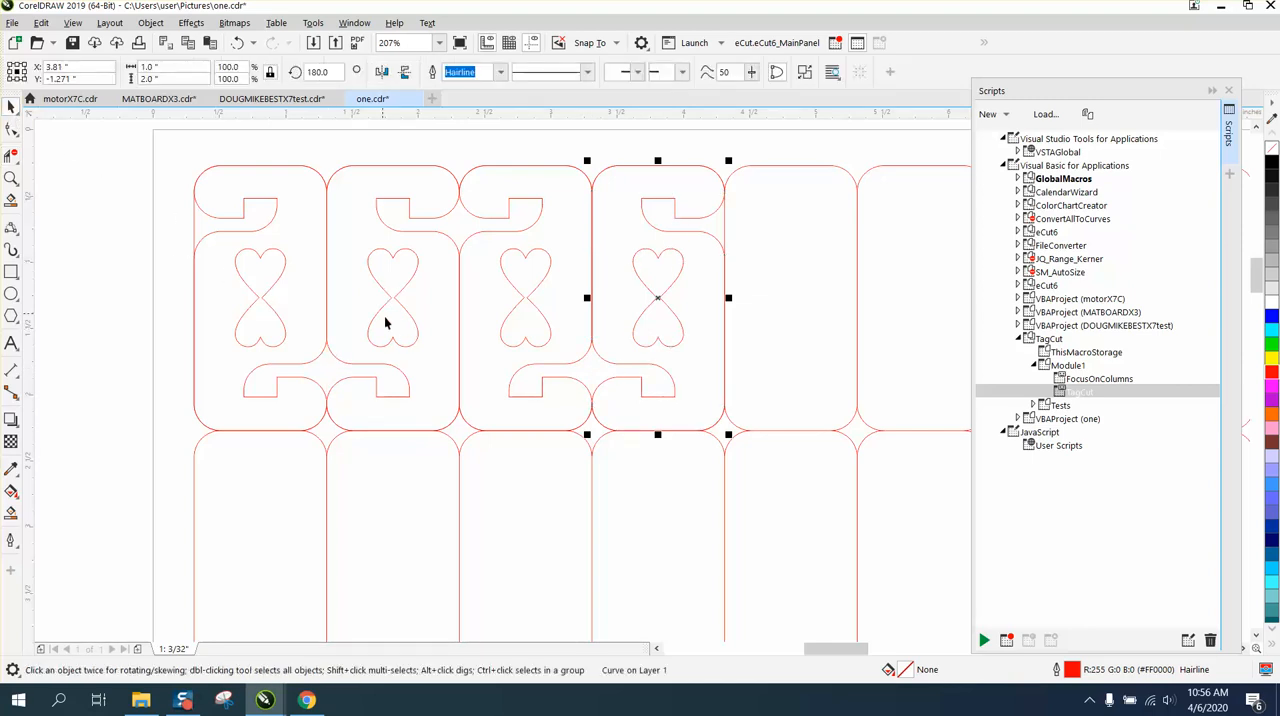
Deselect the fourth tag and set the nudge distance to 5 inches
scroll(454, 374, "down", 2)
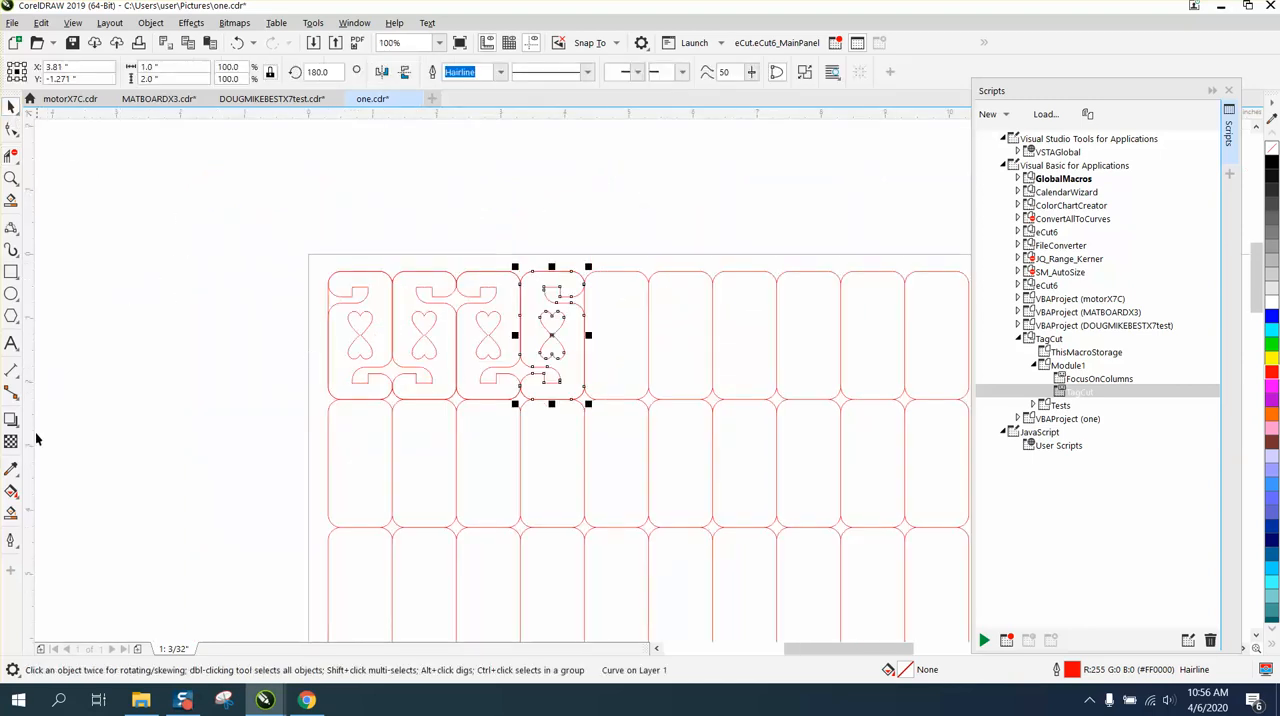
left_click(11, 513)
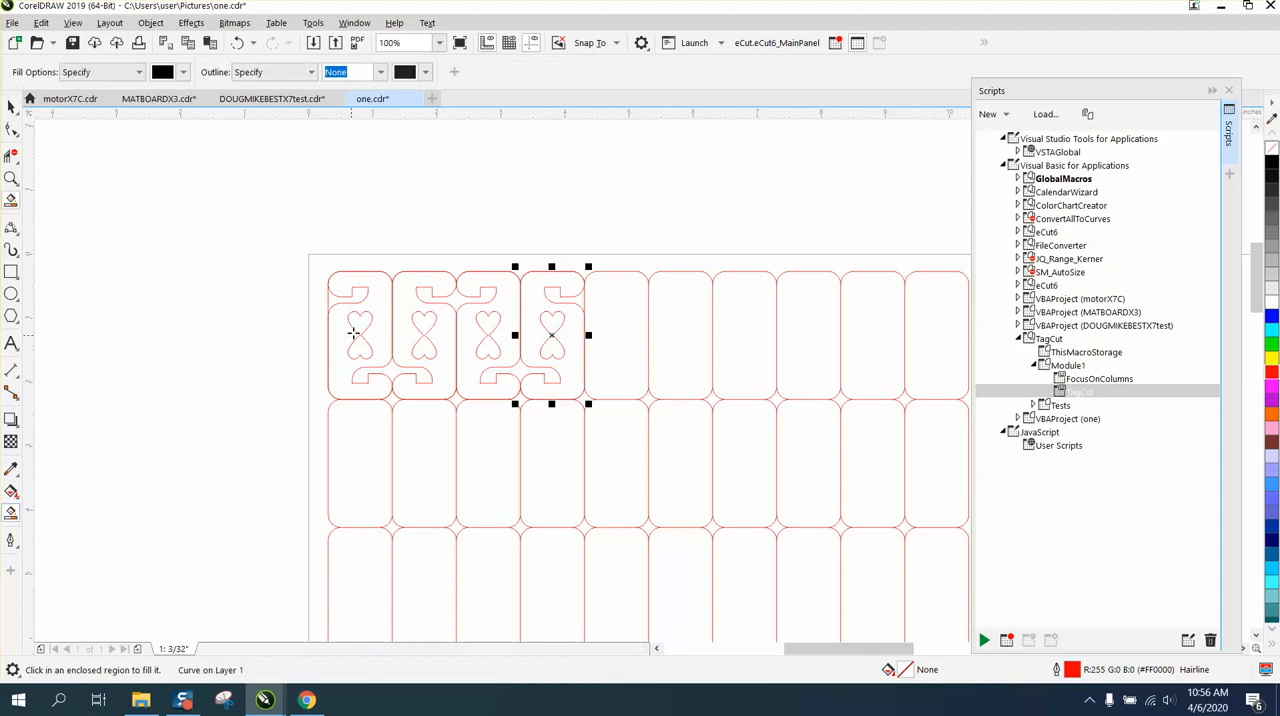
left_click(11, 106)
left_click(390, 191)
left_click(516, 72)
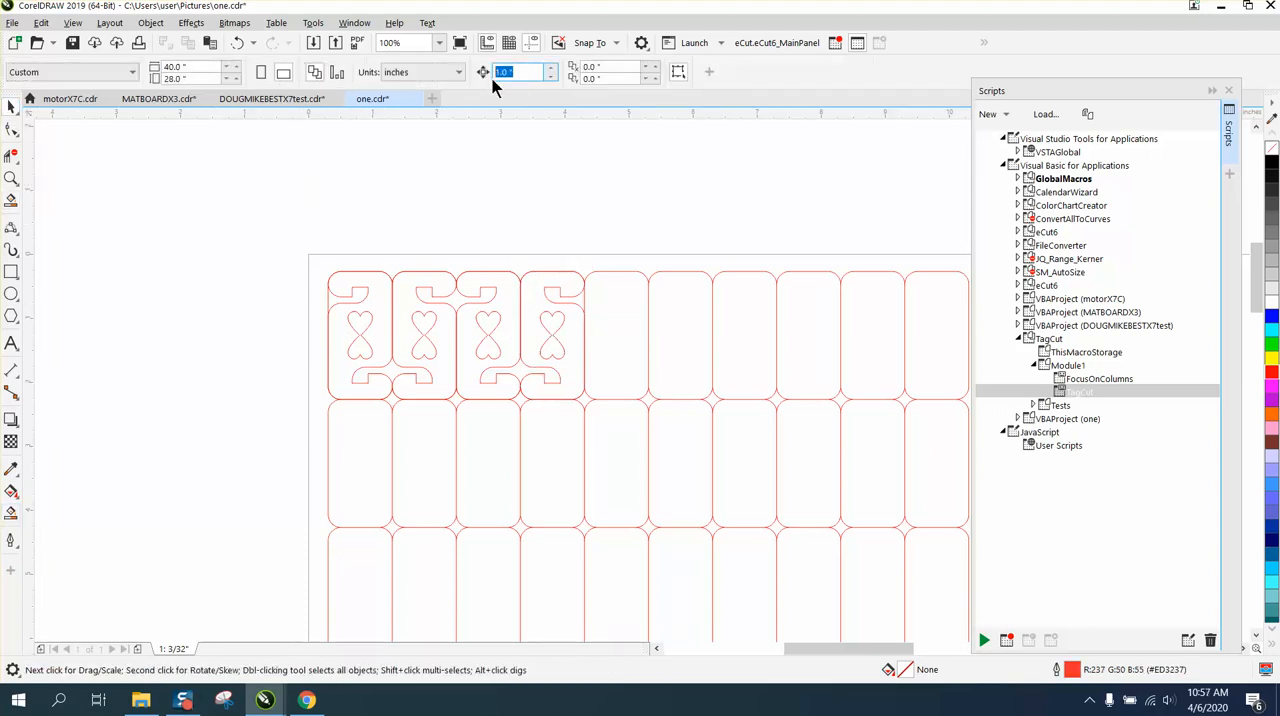
Smart-fill the first cell's upper hook, its hearts and the lower hook shared with the second cell, nudging each fill 5 inches left
left_click(11, 513)
left_click(356, 293)
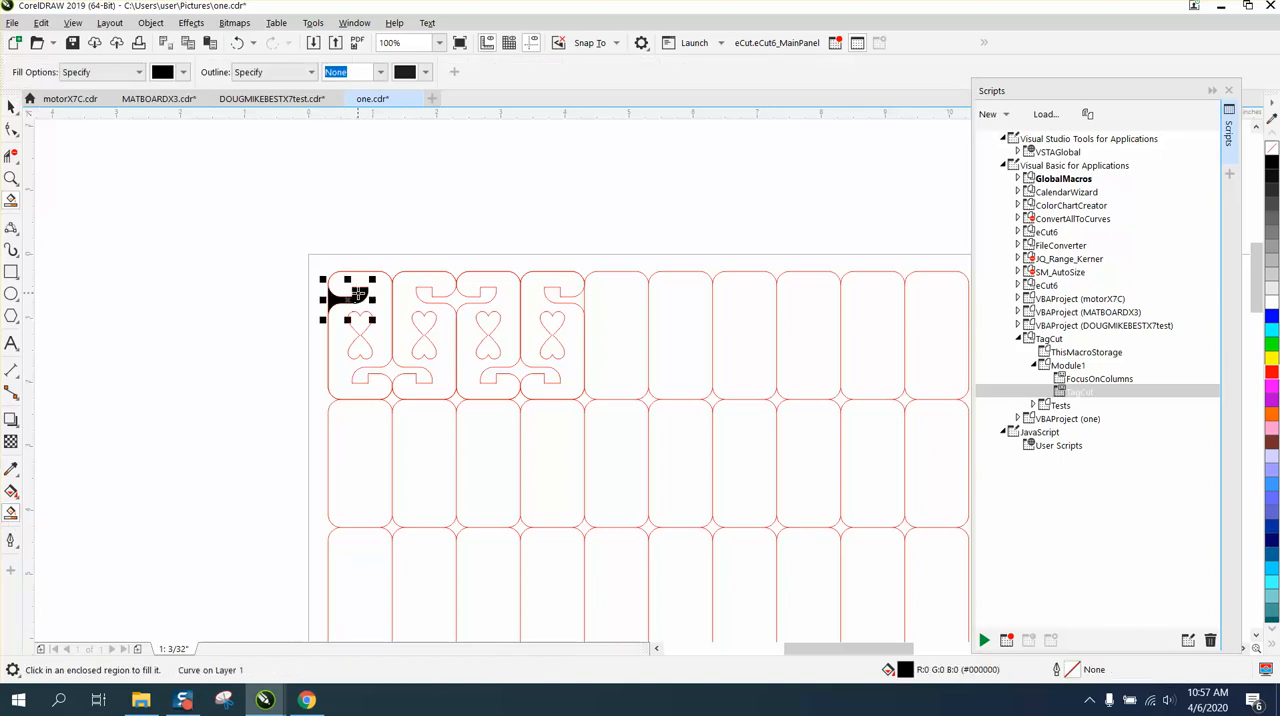
key("Left")
left_click(367, 326)
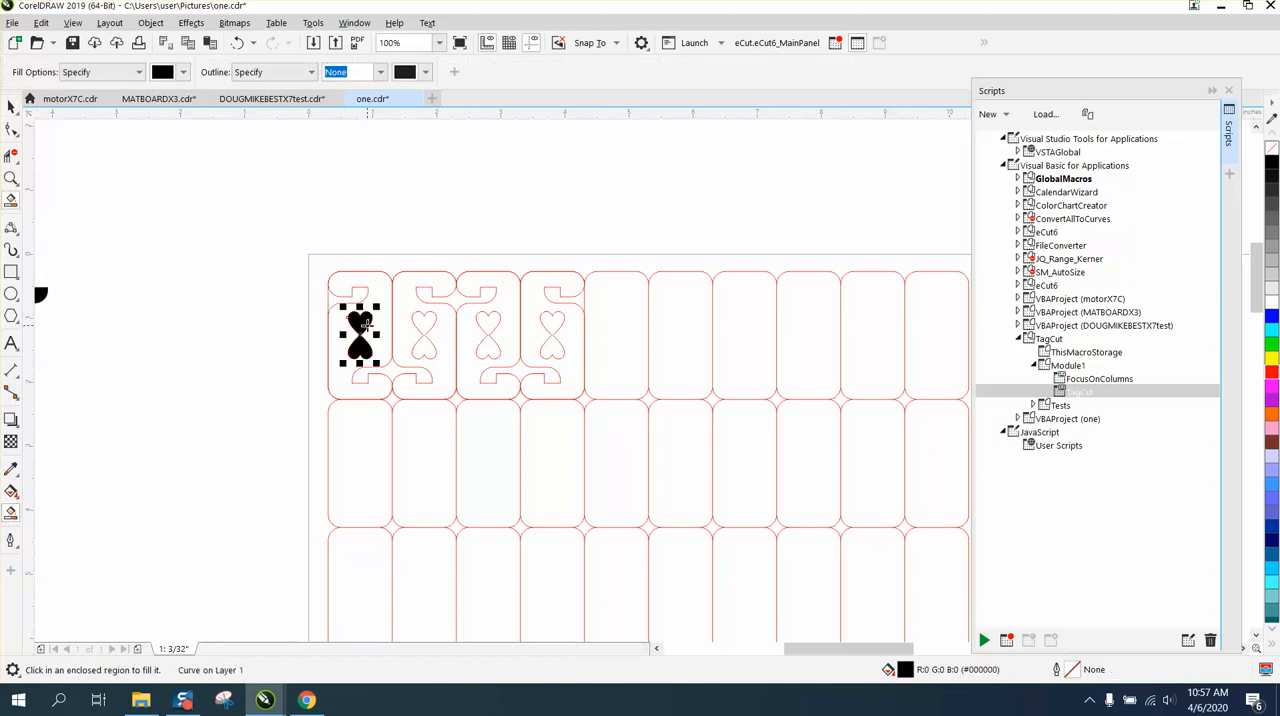
key("Left")
left_click(396, 374)
key("Left")
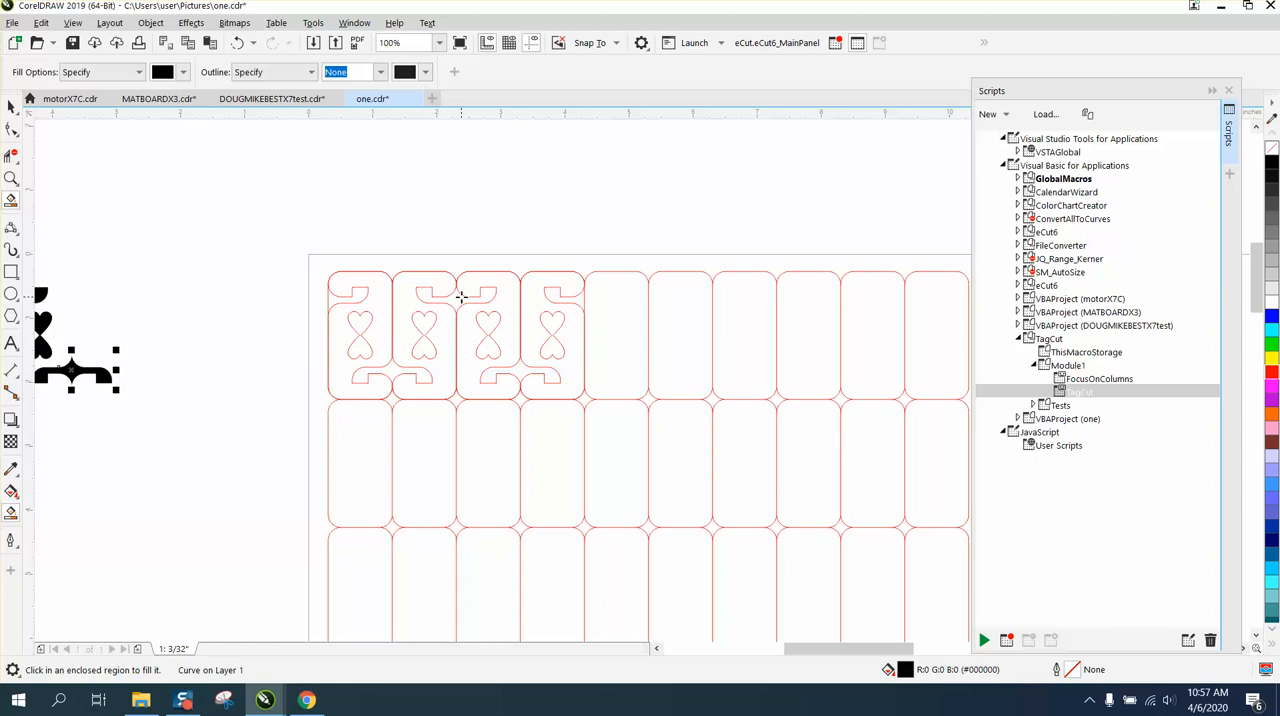
Smart-fill the upper hook shared by the second and third cells and both cells' hearts, nudging each fill 5 inches left
left_click(460, 297)
key("Left")
left_click(422, 320)
key("Left")
left_click(489, 322)
key("Left")
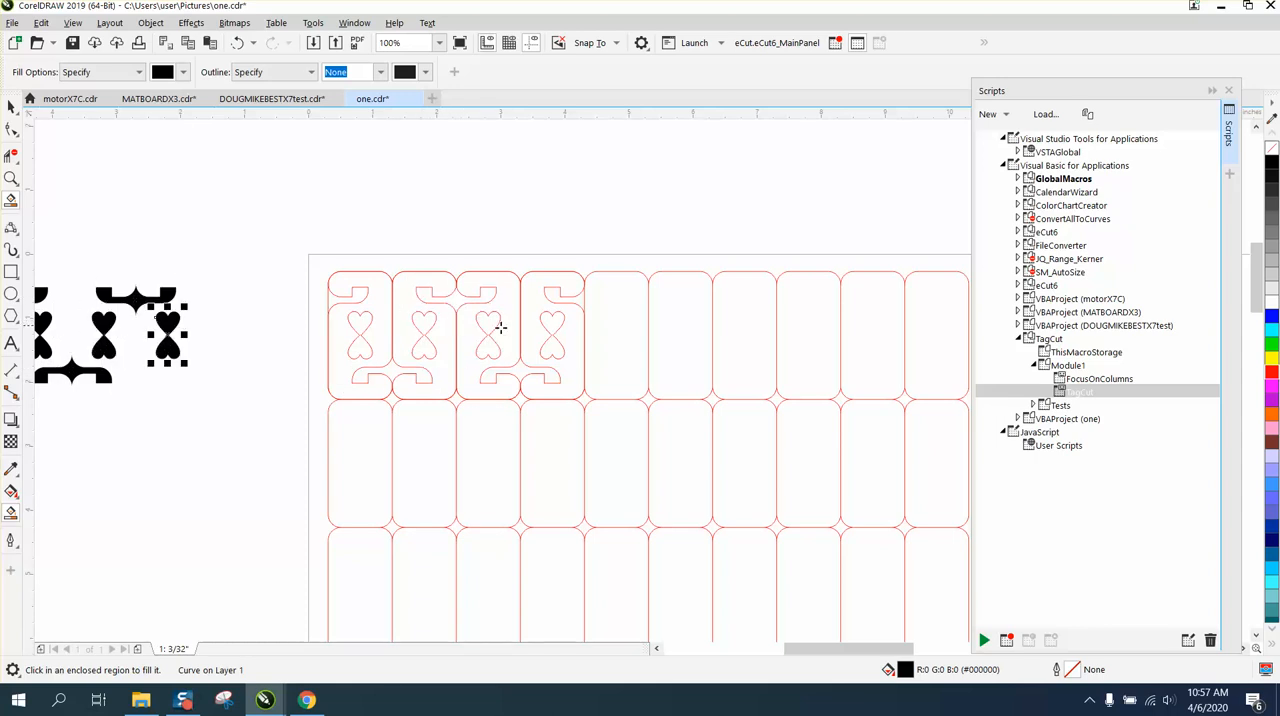
Smart-fill the lower hook shared by the third and fourth cells and the fourth cell's upper hook, nudging each fill 5 inches left
left_click(518, 367)
key("Left")
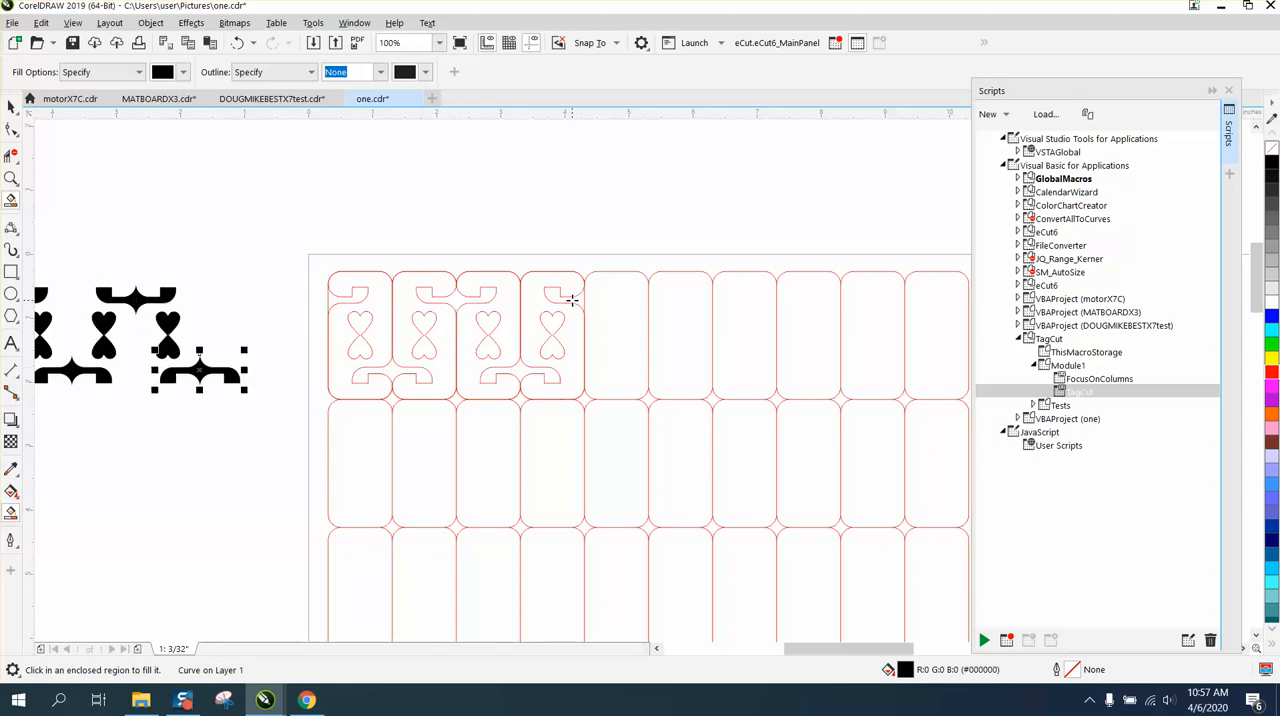
left_click(572, 299)
key("Left")
scroll(533, 350, "down", 1)
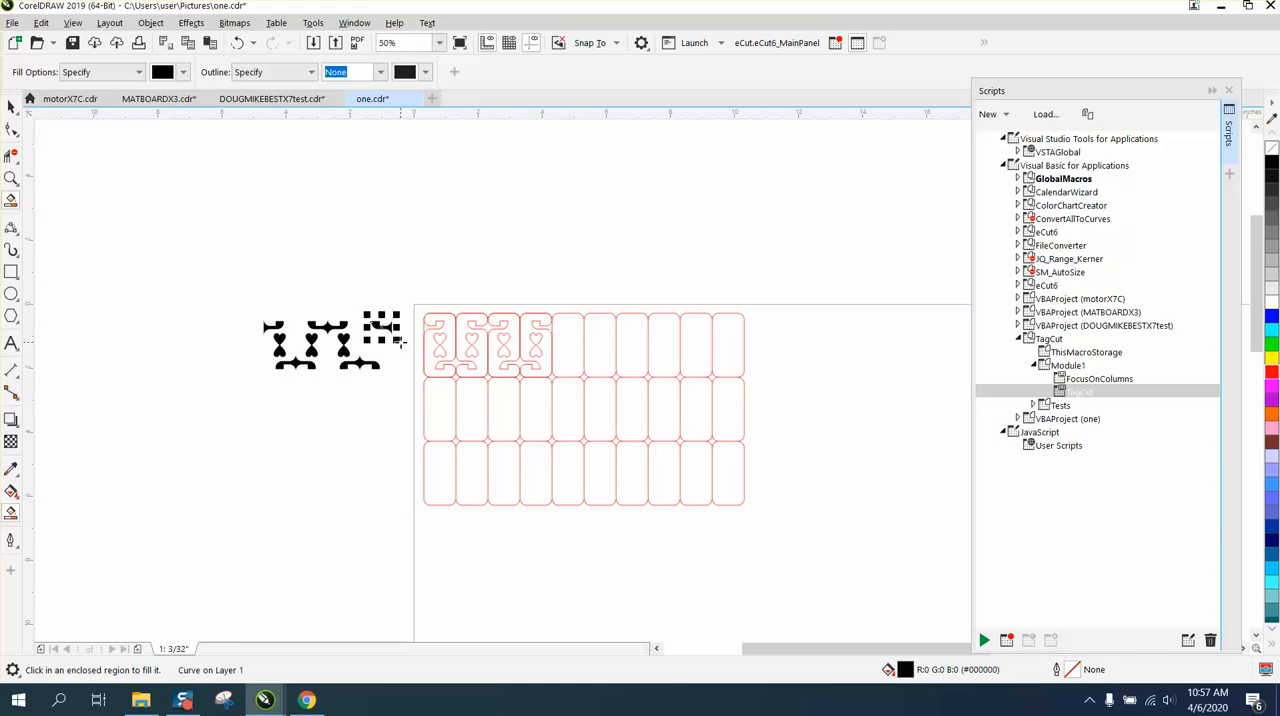
Select the four original heart tags in the top row and nudge them 5 inches up, out of the grid
left_click(11, 106)
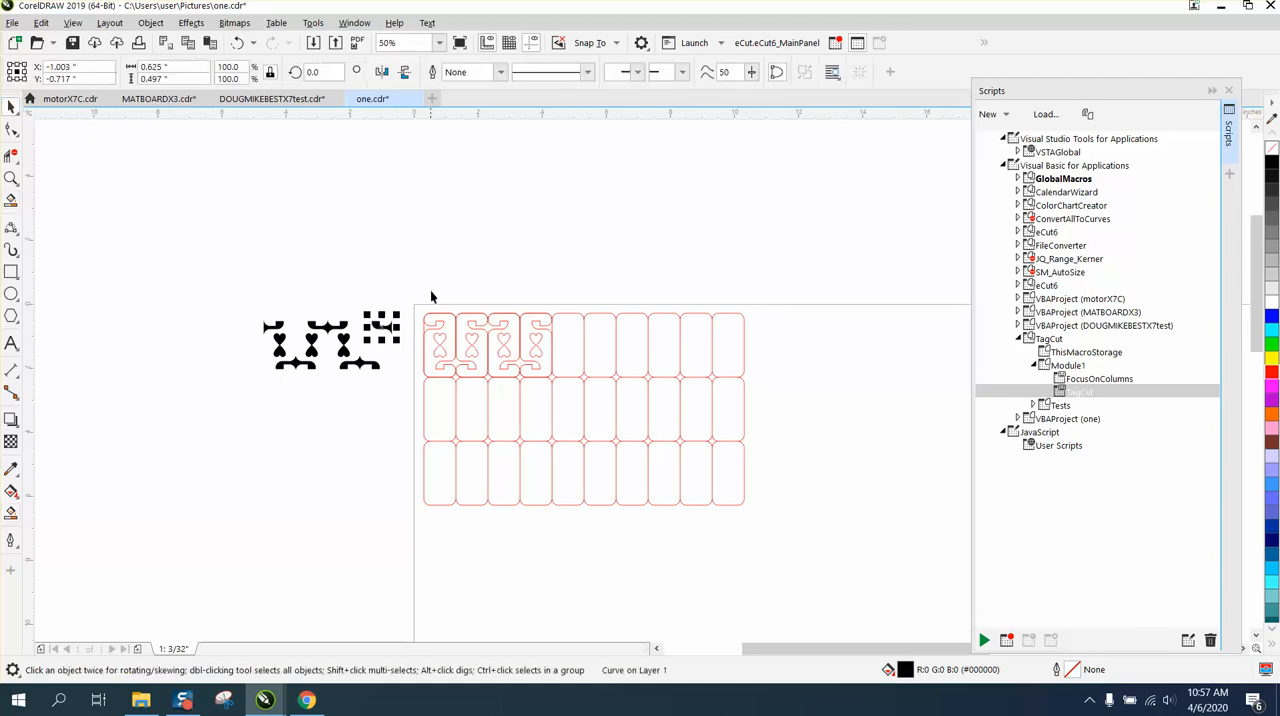
left_click_drag(550, 390, 552, 391)
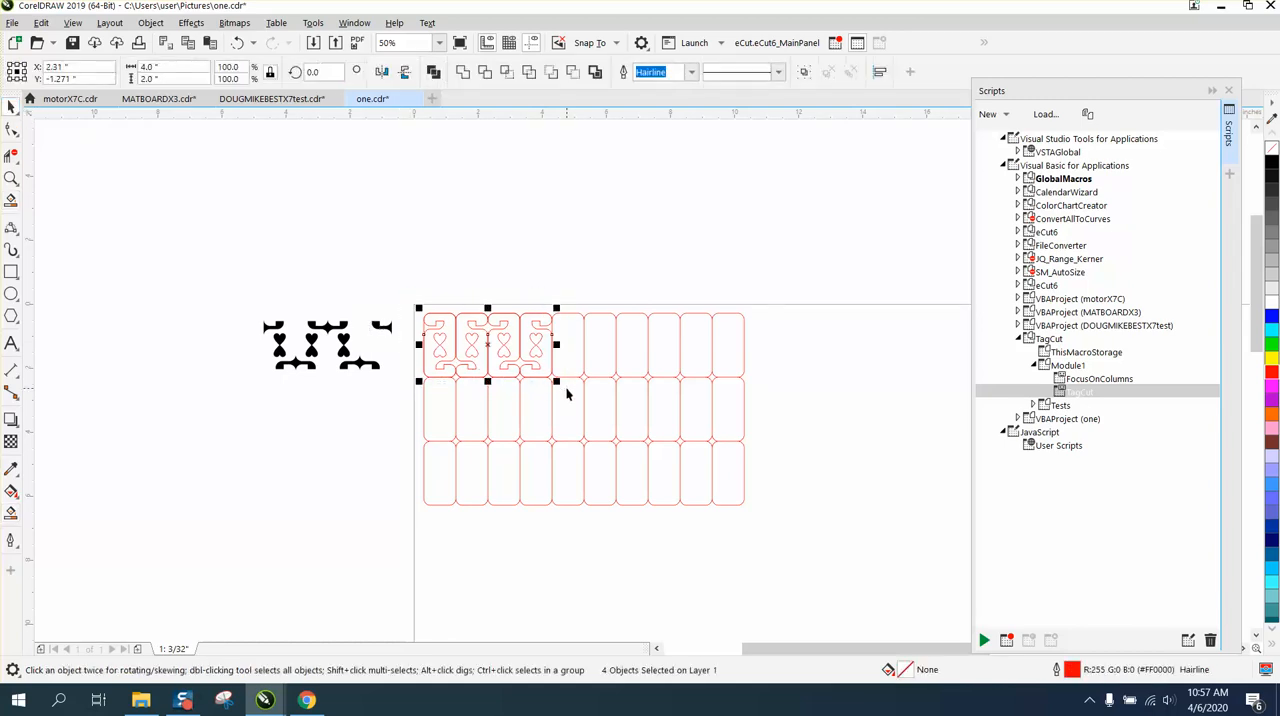
key("Up")
Turn the eight black shapes into unfilled red outlines and nudge them 5 inches right into the top row
left_click_drag(258, 296, 412, 382)
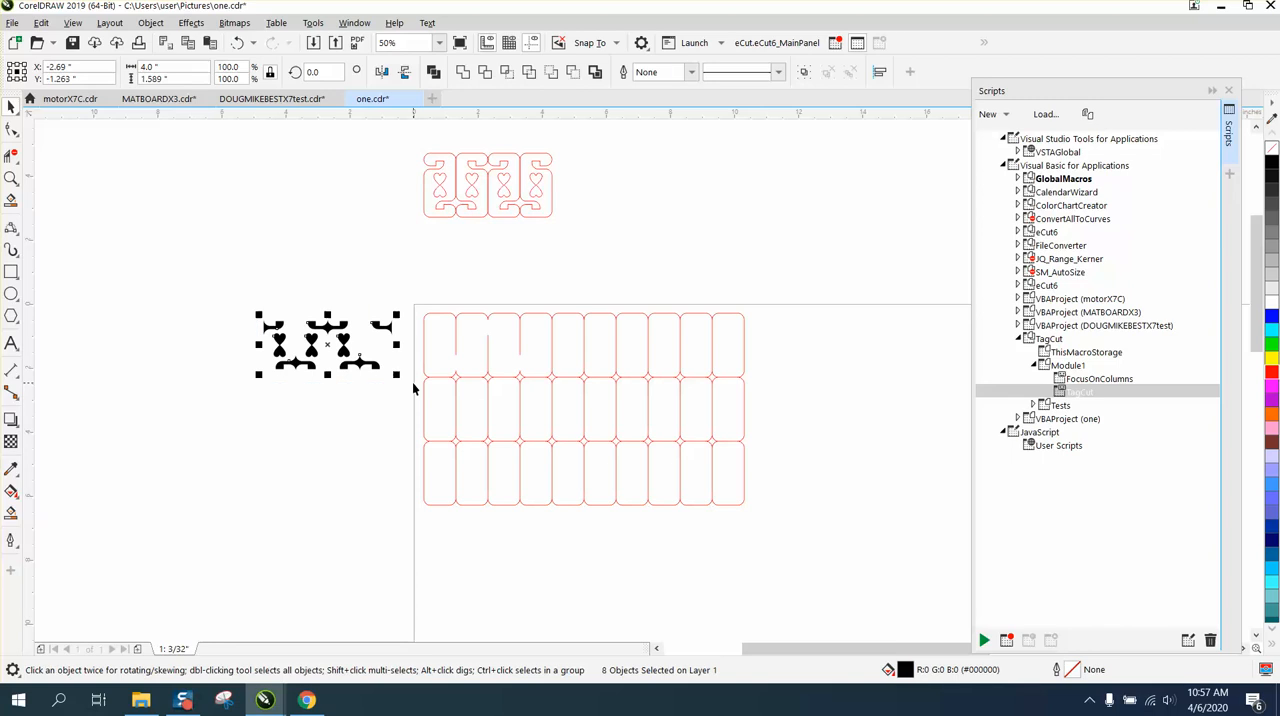
left_click(1271, 149)
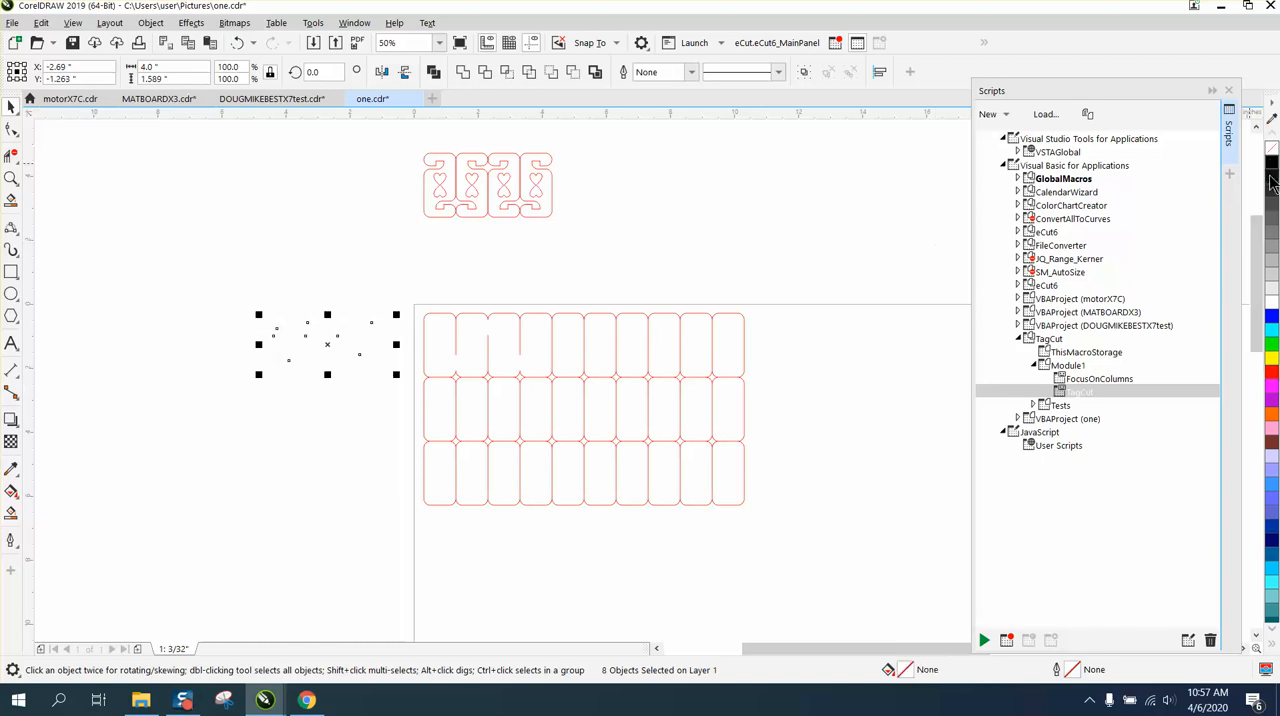
right_click(1272, 385)
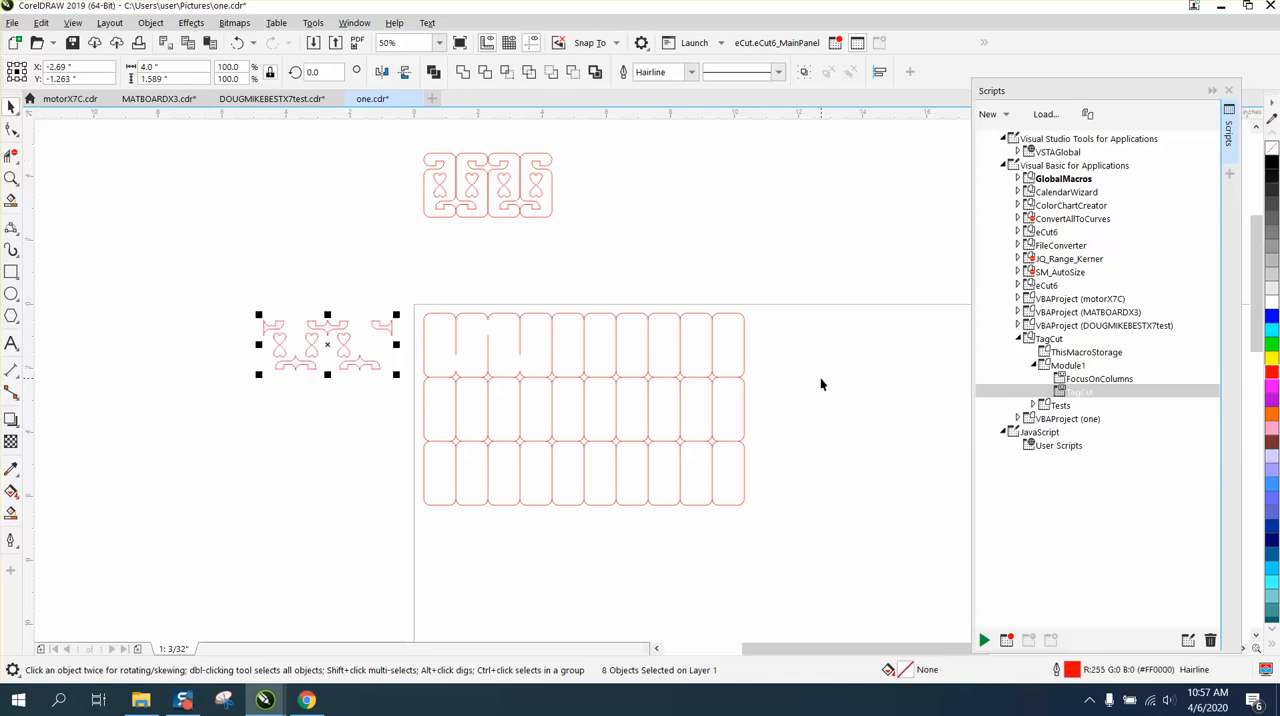
key("Right")
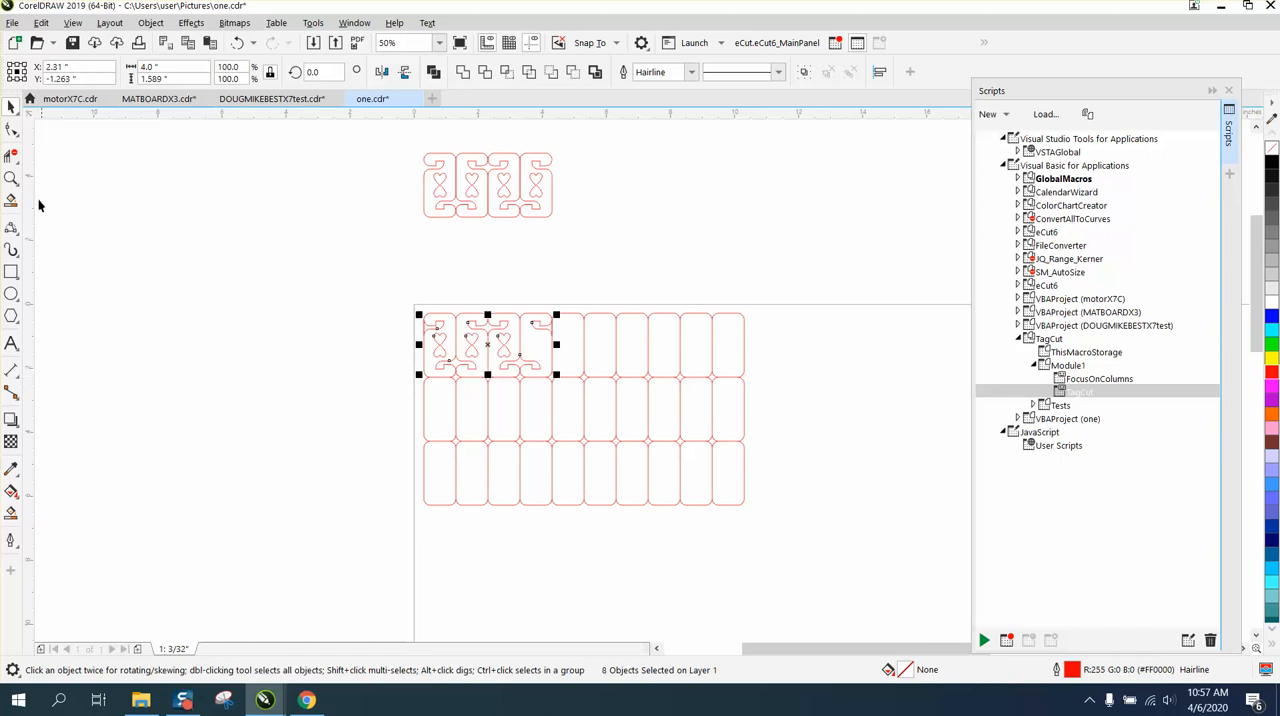
Delete the grid's outer edge segment that crosses the upper hook of the first cell
left_click(11, 178)
left_click_drag(403, 297, 624, 417)
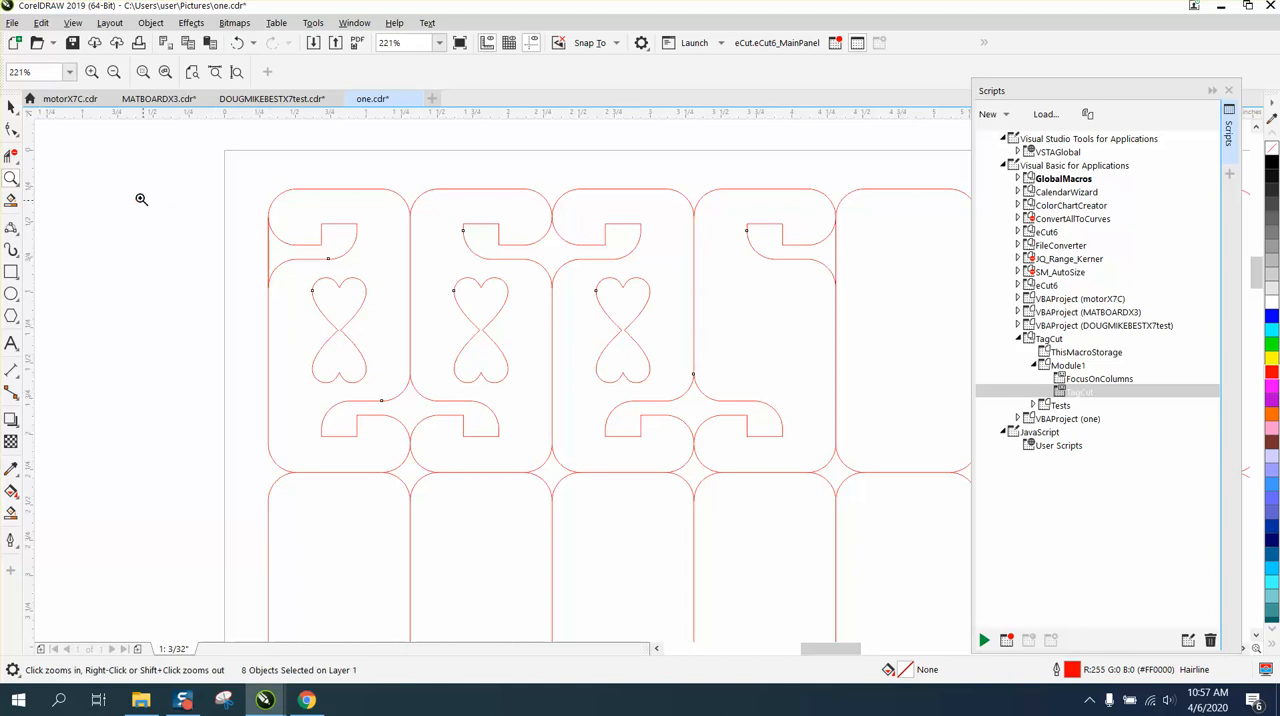
left_click(11, 156)
left_click(274, 250)
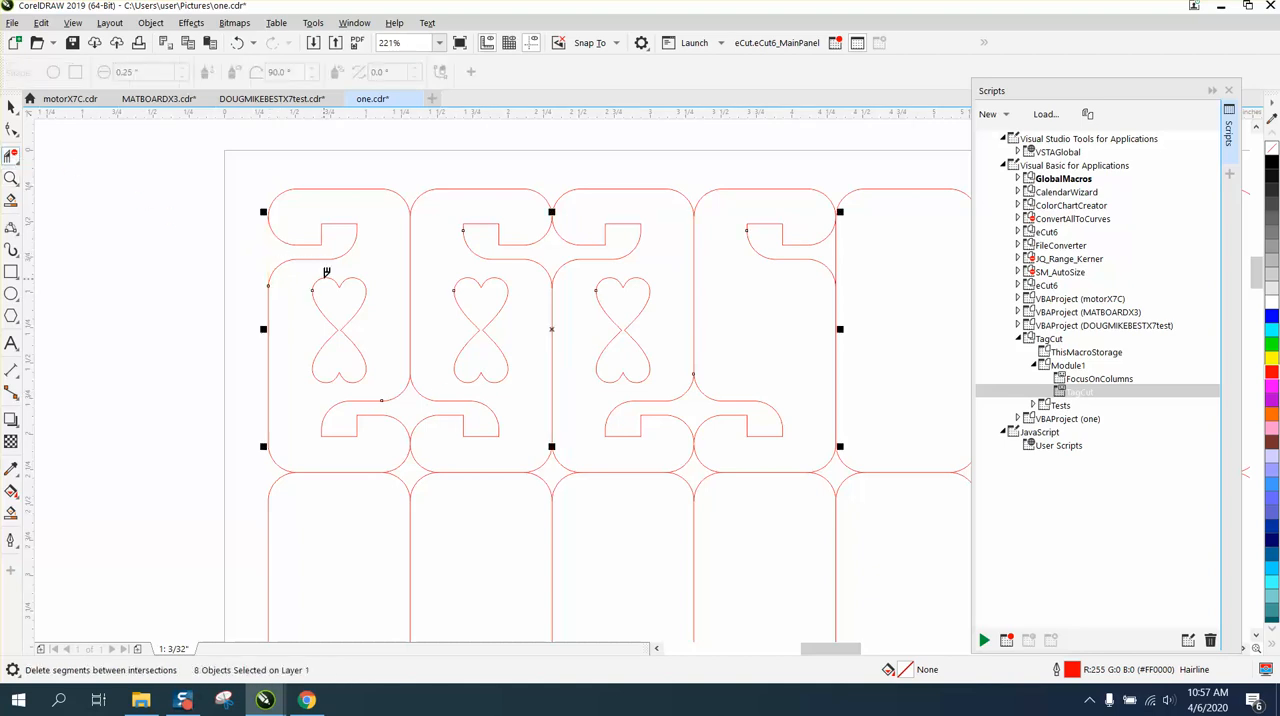
scroll(331, 287, "down", 2)
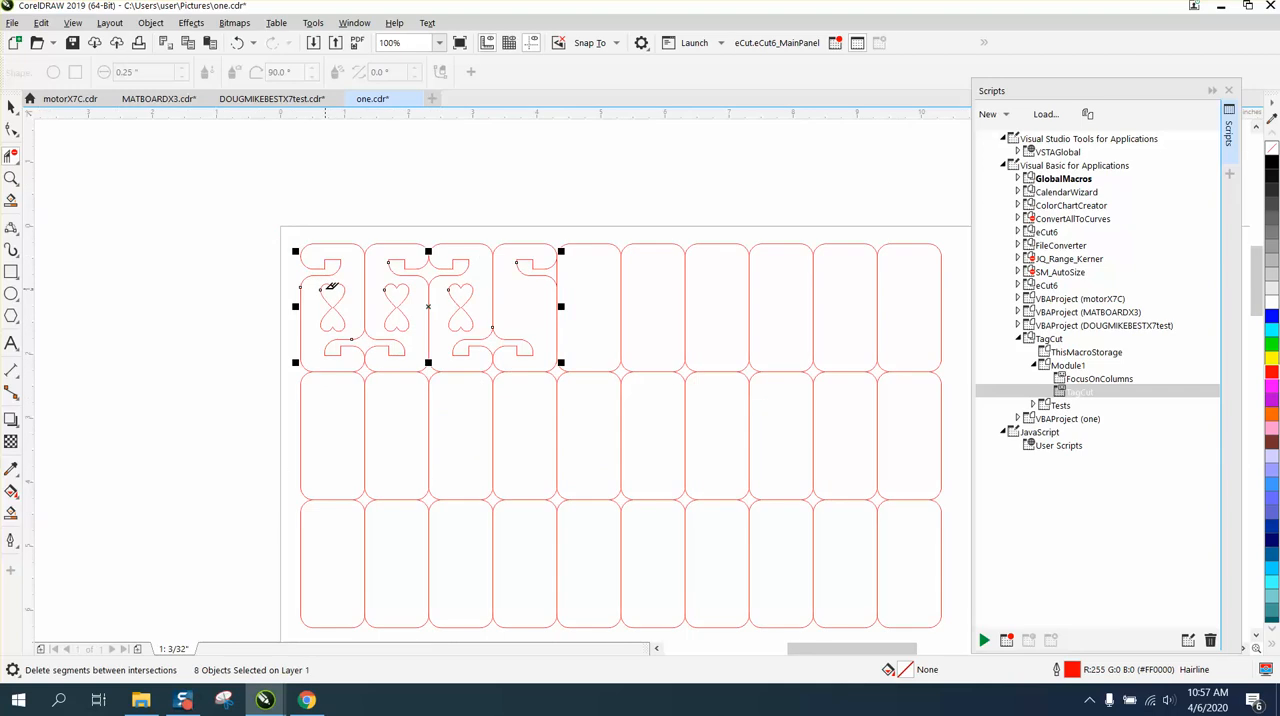
Deselect the hook and heart outlines and set the nudge distance to 1 inch
left_click(11, 106)
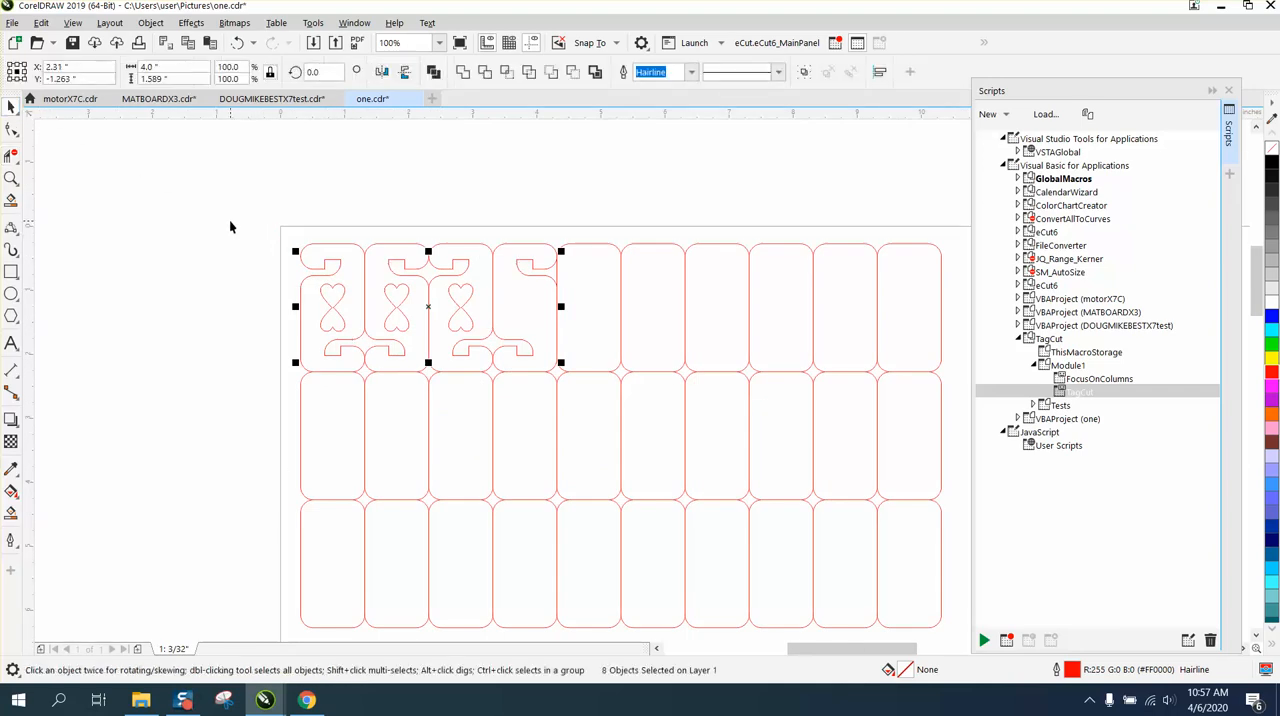
left_click(244, 248)
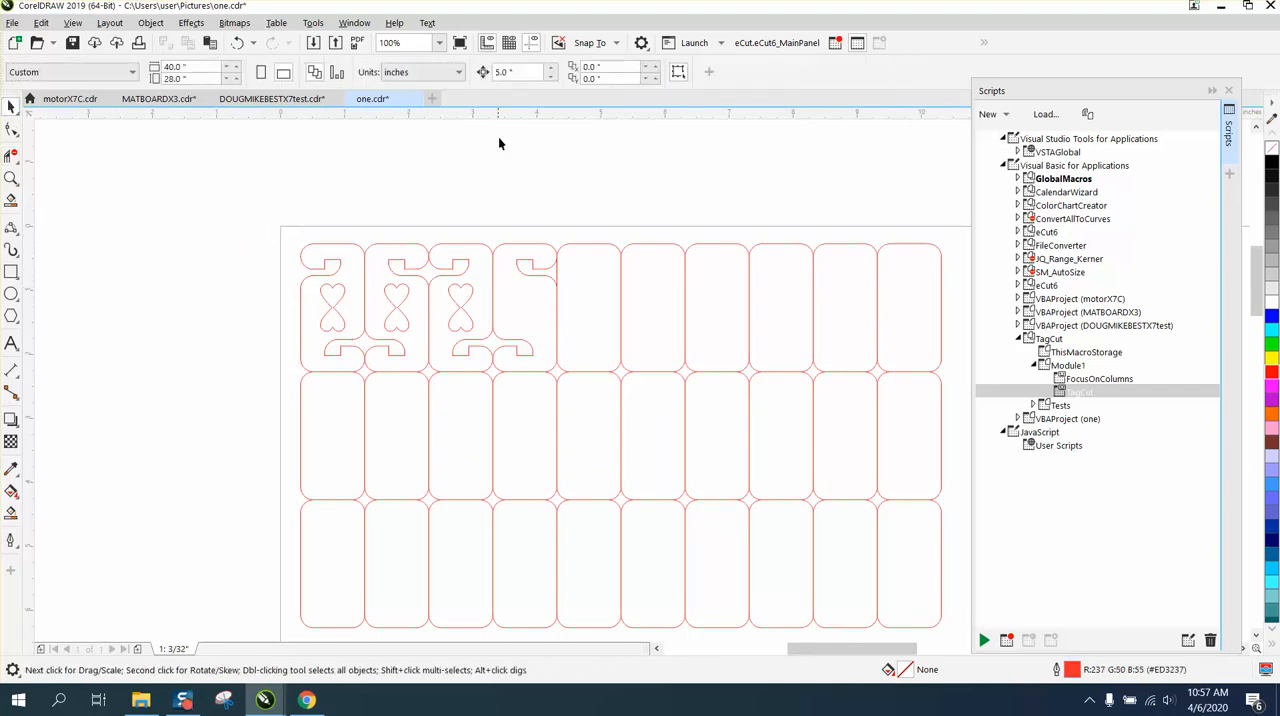
left_click(515, 72)
Smart-fill the third cell's hearts and nudge the fill 1 inch right into the empty fourth cell
left_click(11, 512)
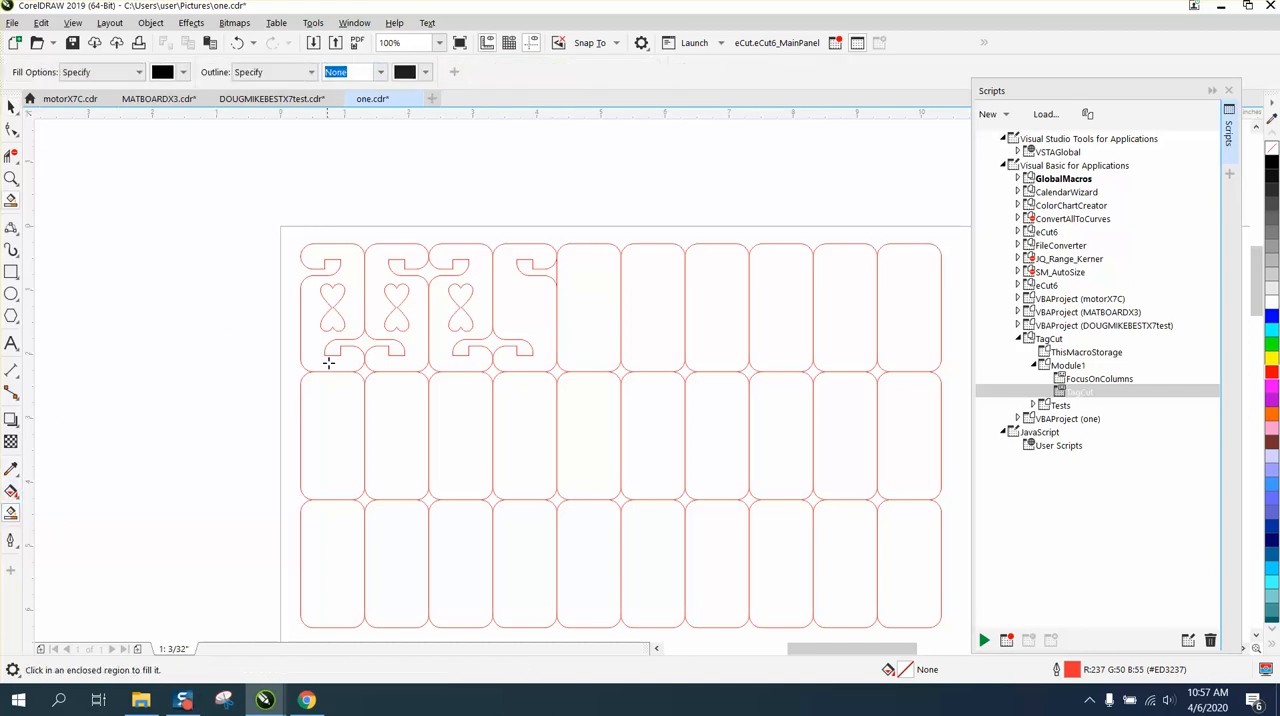
left_click(461, 295)
key("Down")
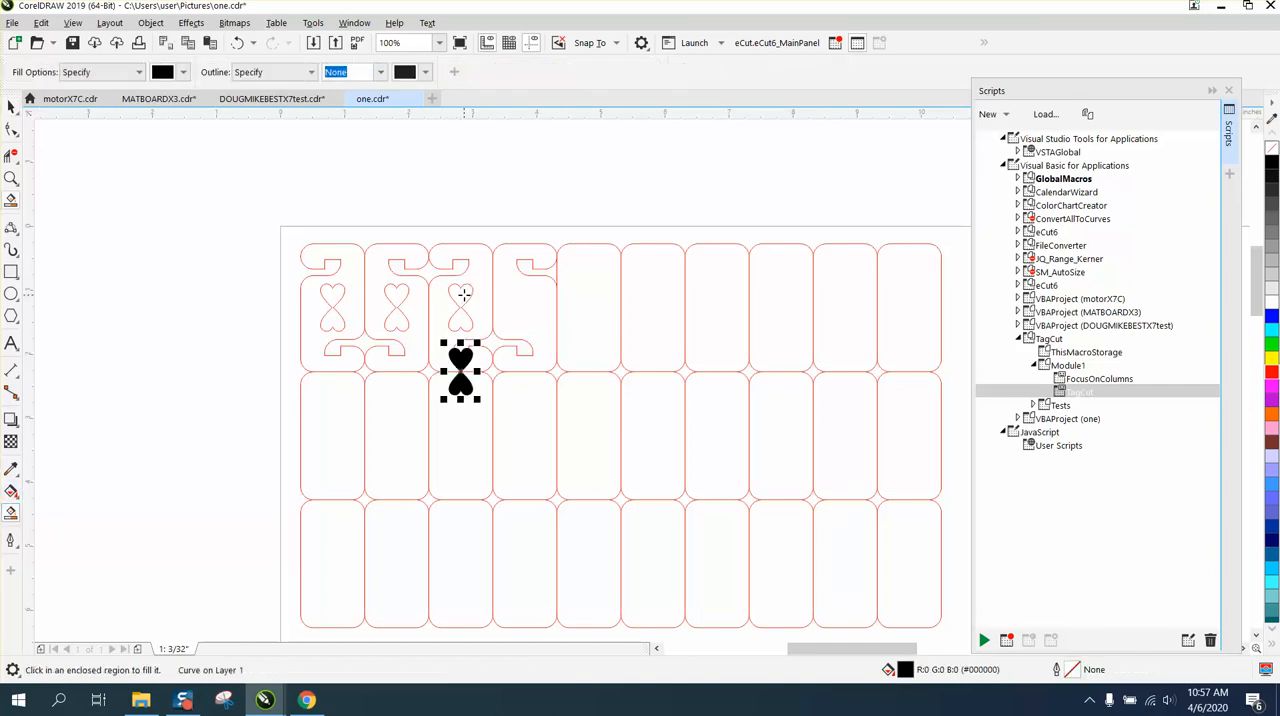
key("Up")
key("Right")
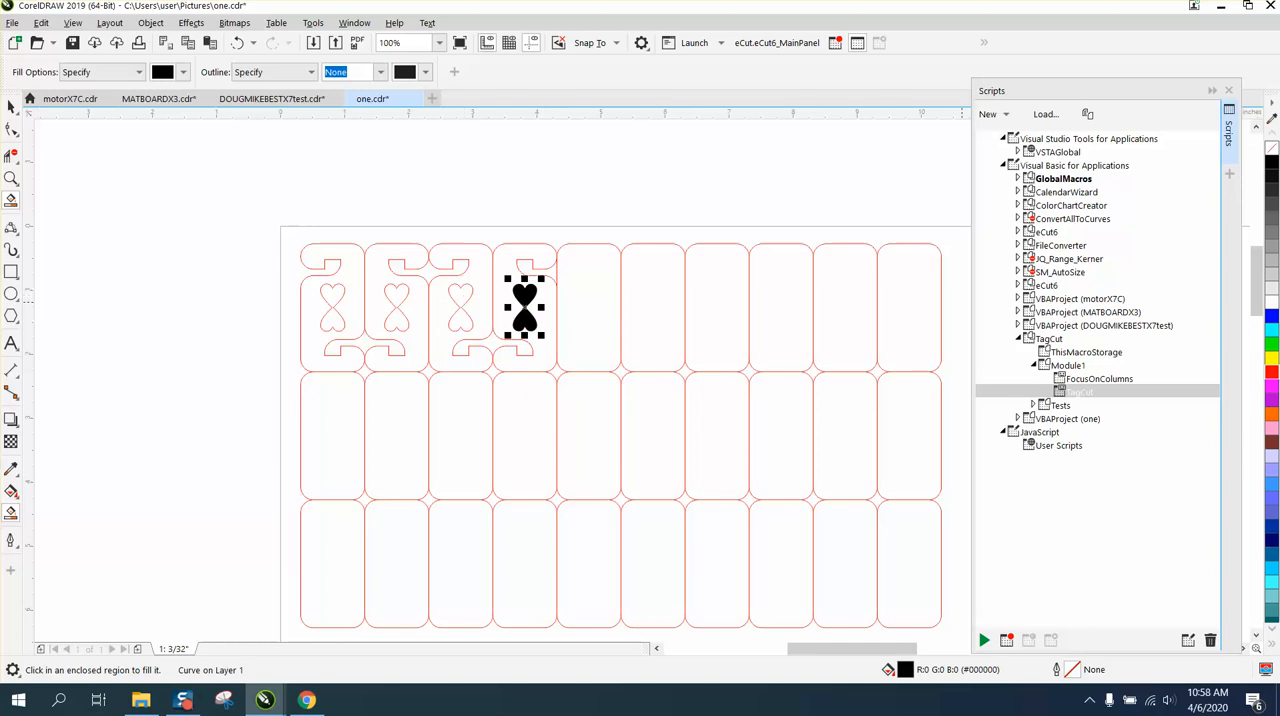
Remove the fill from the fourth cell's hearts and give them a red outline
left_click(1271, 148)
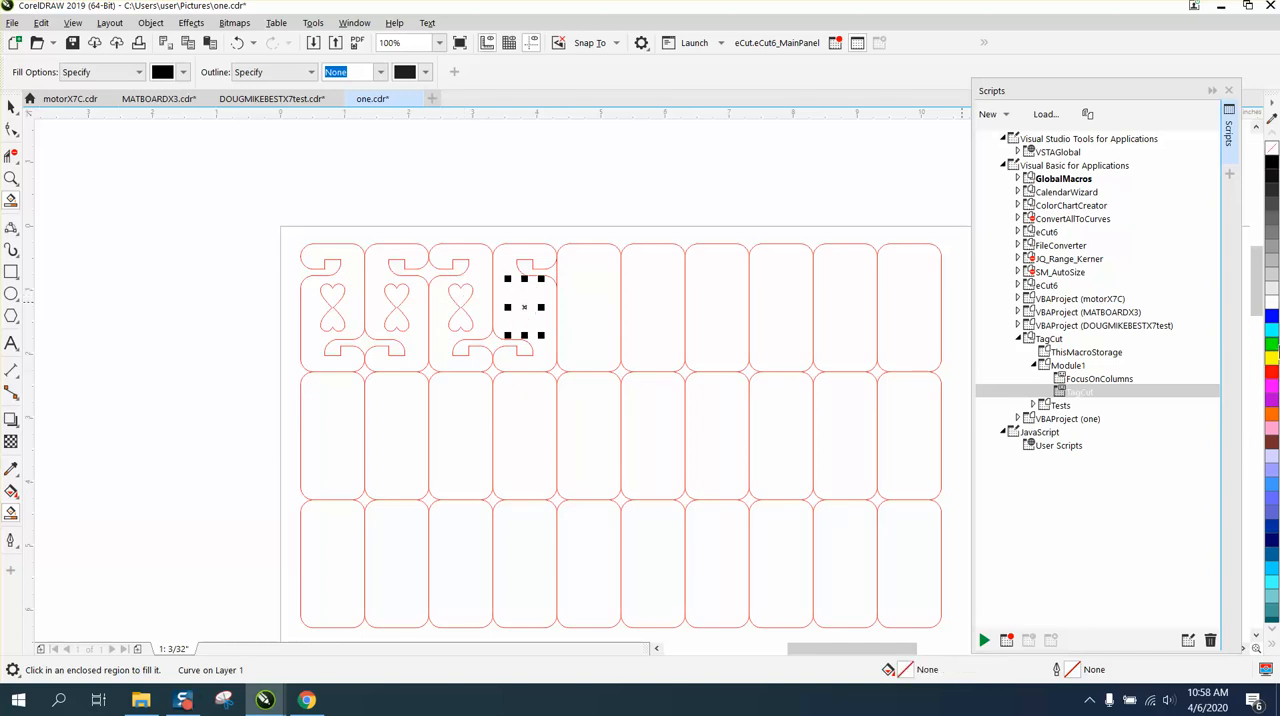
right_click(1271, 370)
left_click(11, 106)
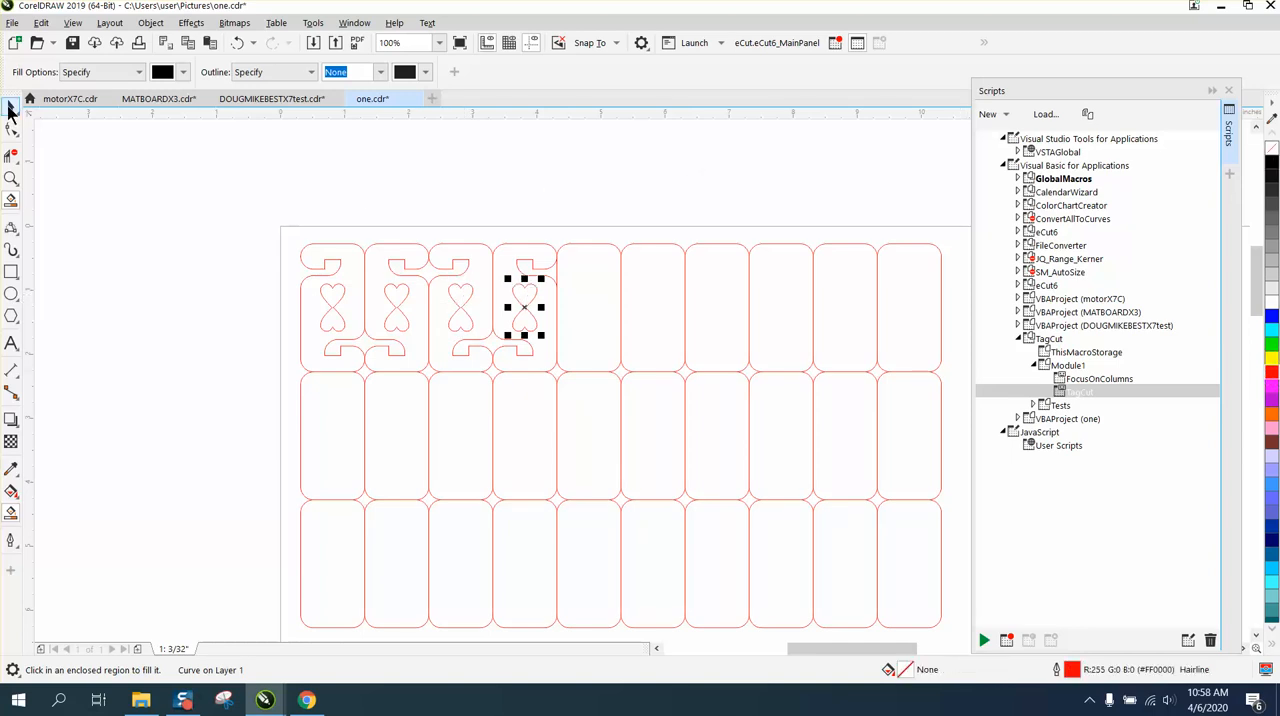
left_click(685, 296)
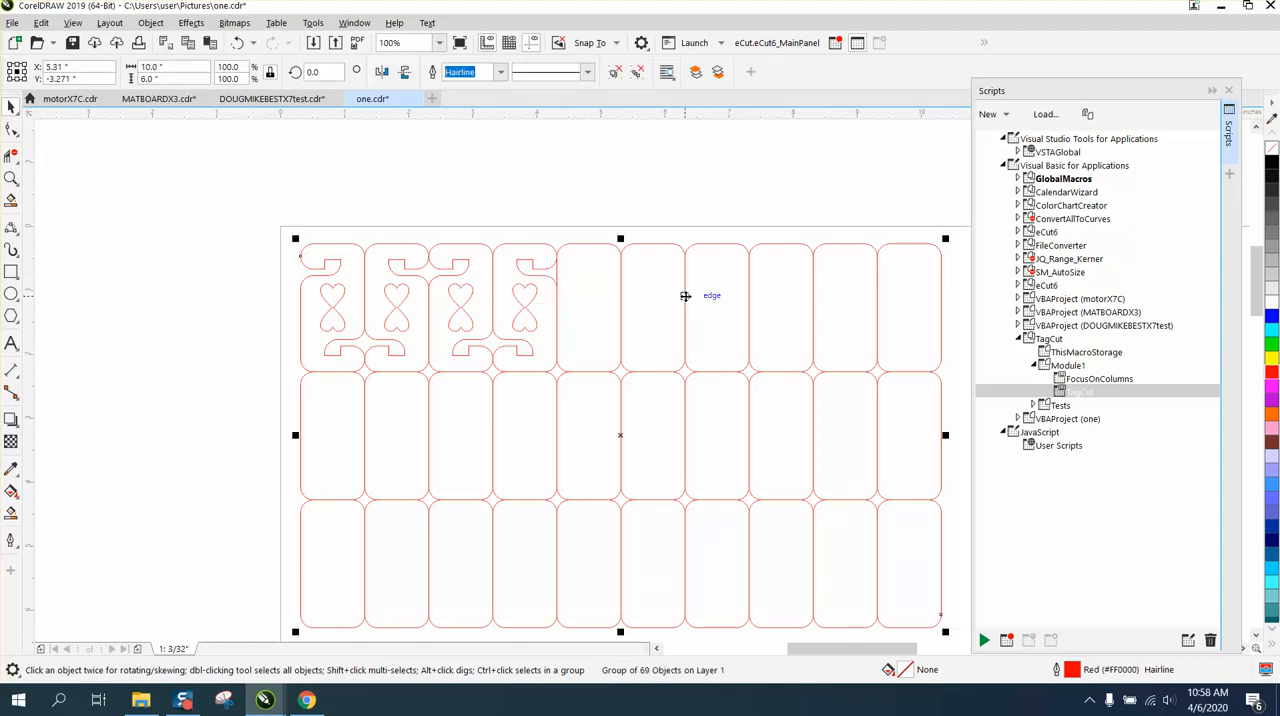
left_click_drag(272, 220, 474, 368)
left_click_drag(580, 394, 580, 394)
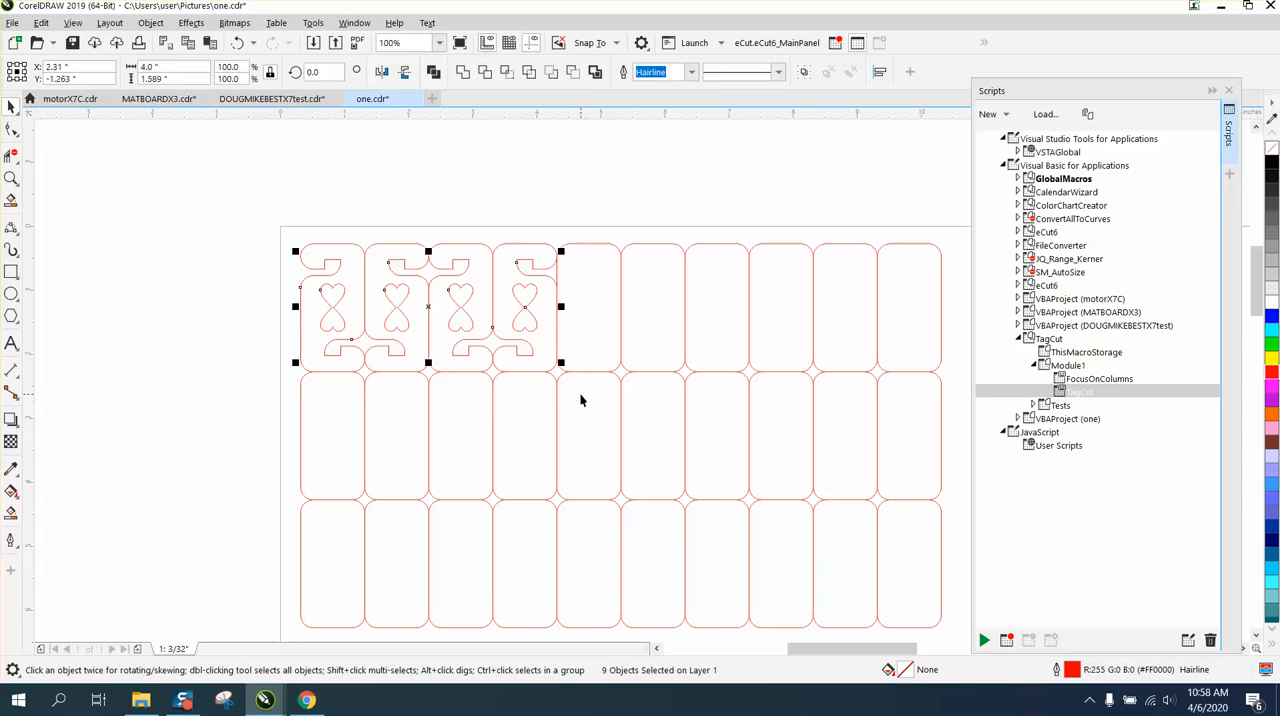
Set the nudge distance to 4 inches and select all nine hook and heart outlines in the first four cells of the top row
left_click(576, 194)
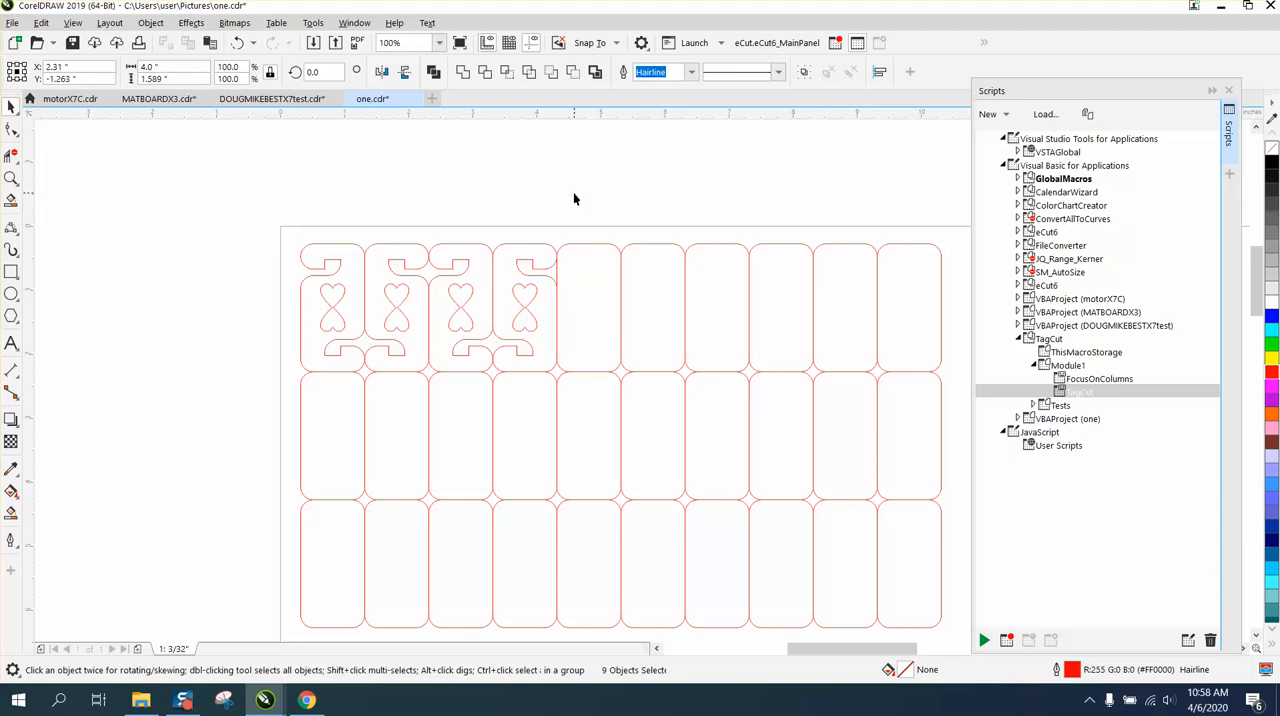
left_click_drag(530, 73, 461, 73)
type("4")
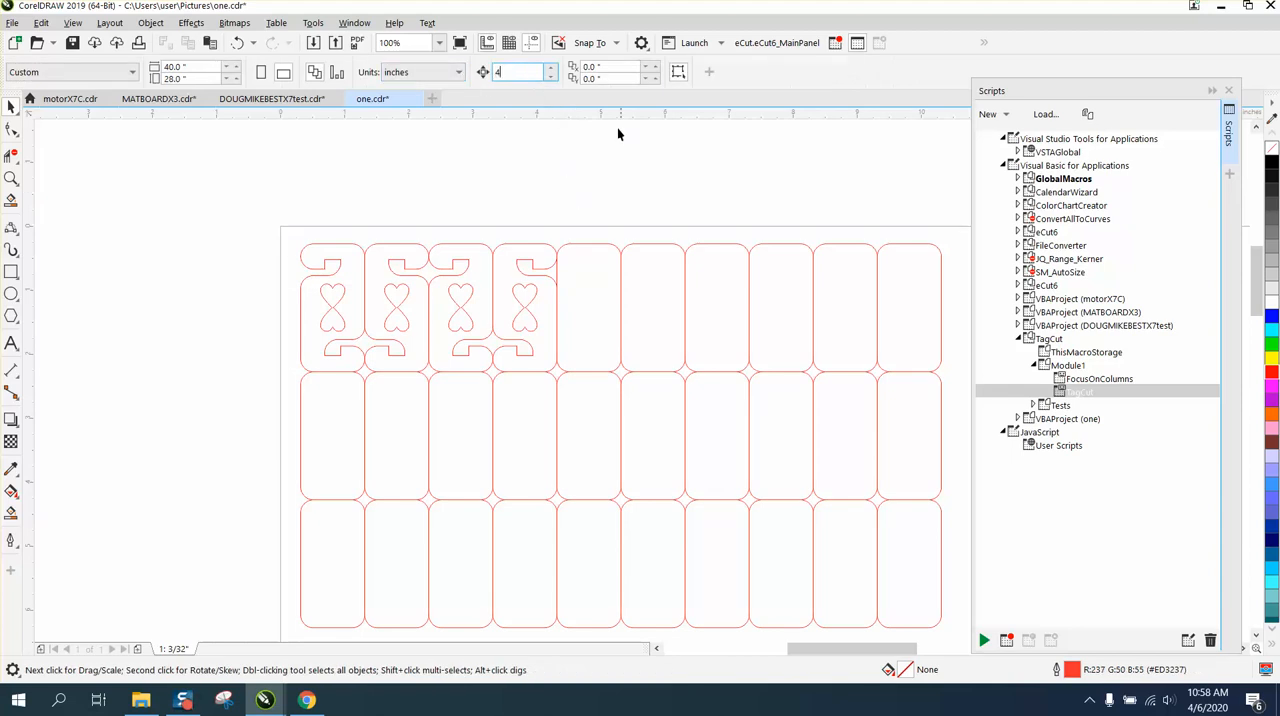
left_click_drag(276, 218, 514, 366)
left_click_drag(584, 391, 586, 394)
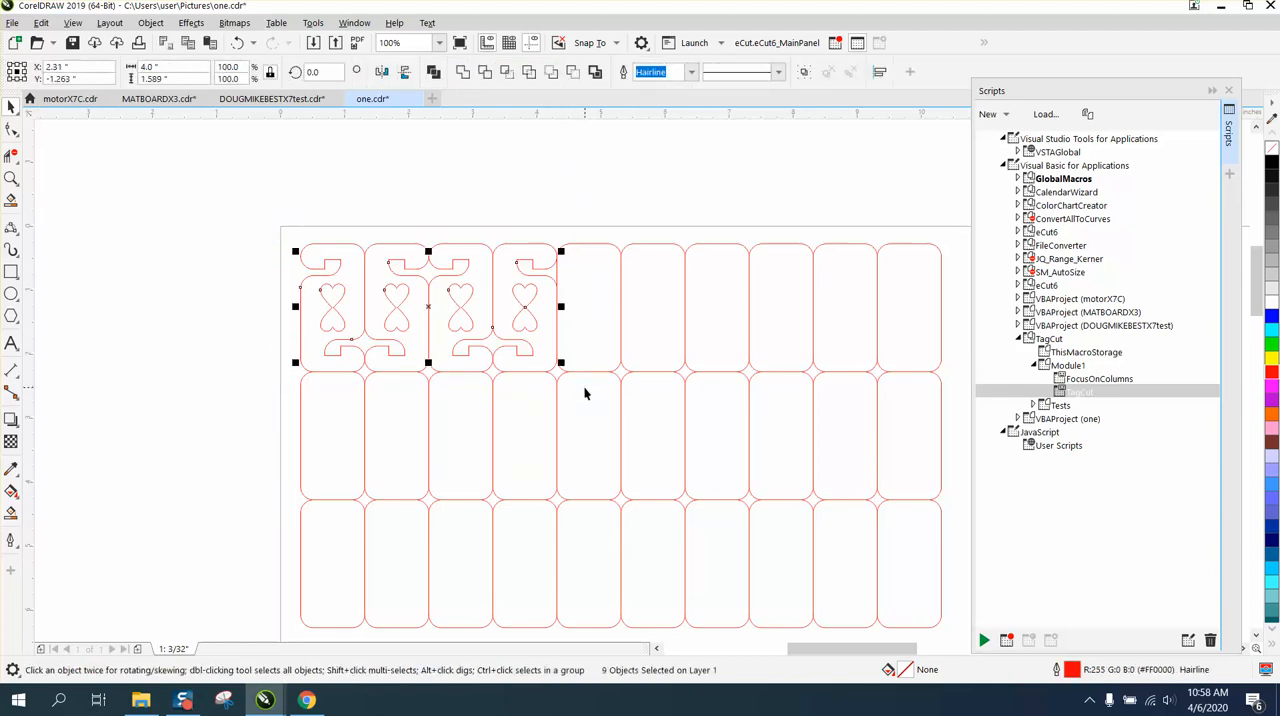
Duplicate the nine hook and heart outlines 4 inches right and delete the divider segments crossing the joined upper hooks in the copied area
key("ctrl+d")
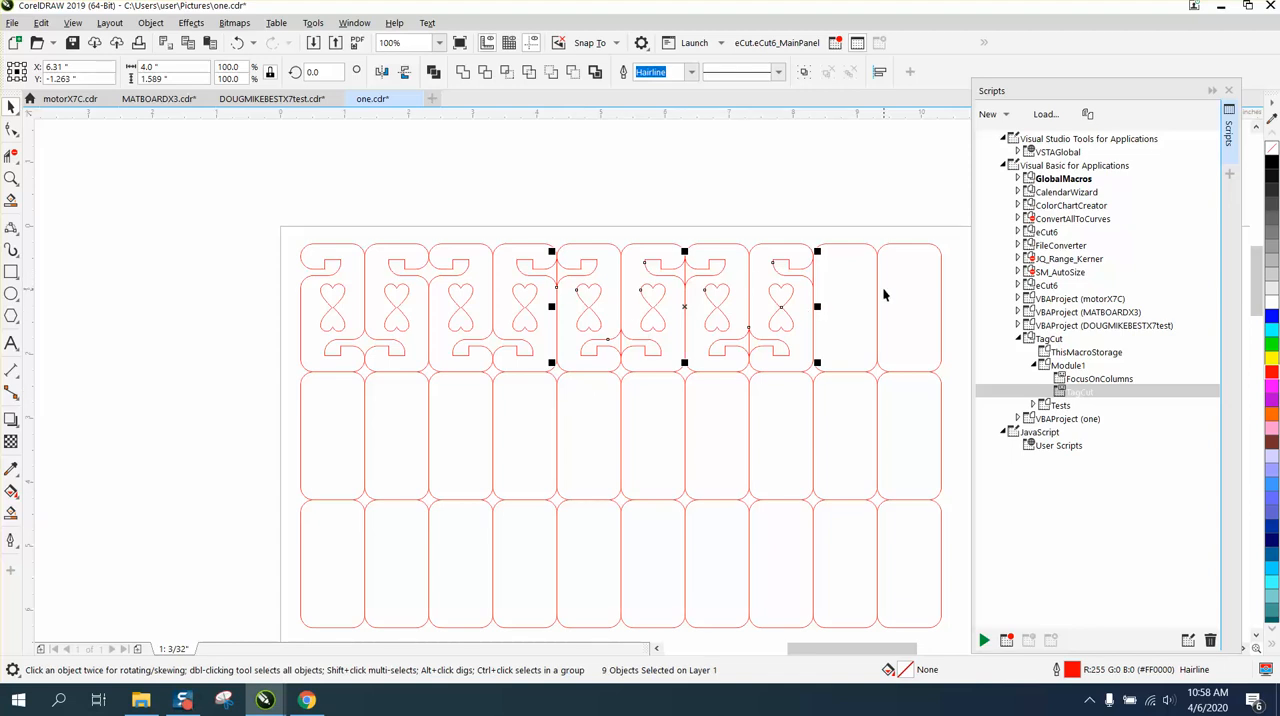
left_click(15, 180)
left_click(74, 186)
left_click_drag(536, 244, 805, 389)
left_click(11, 155)
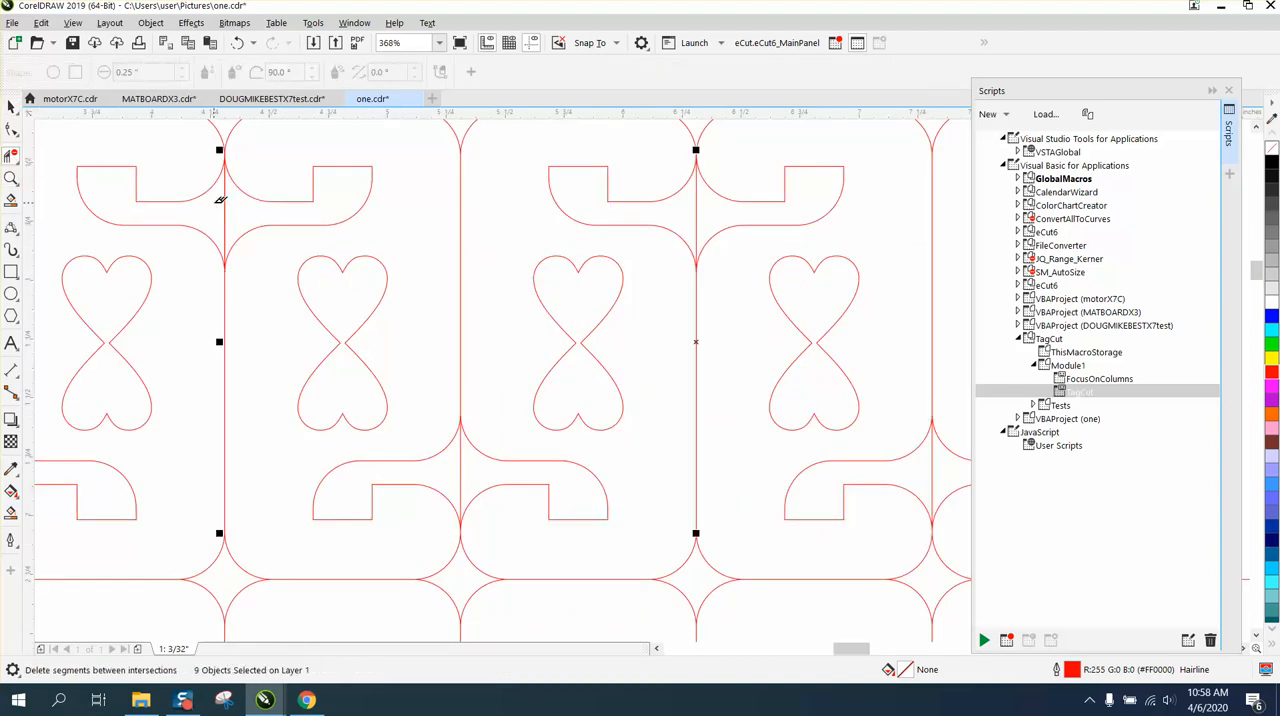
left_click(225, 200)
left_click(696, 210)
scroll(505, 463, "down", 3)
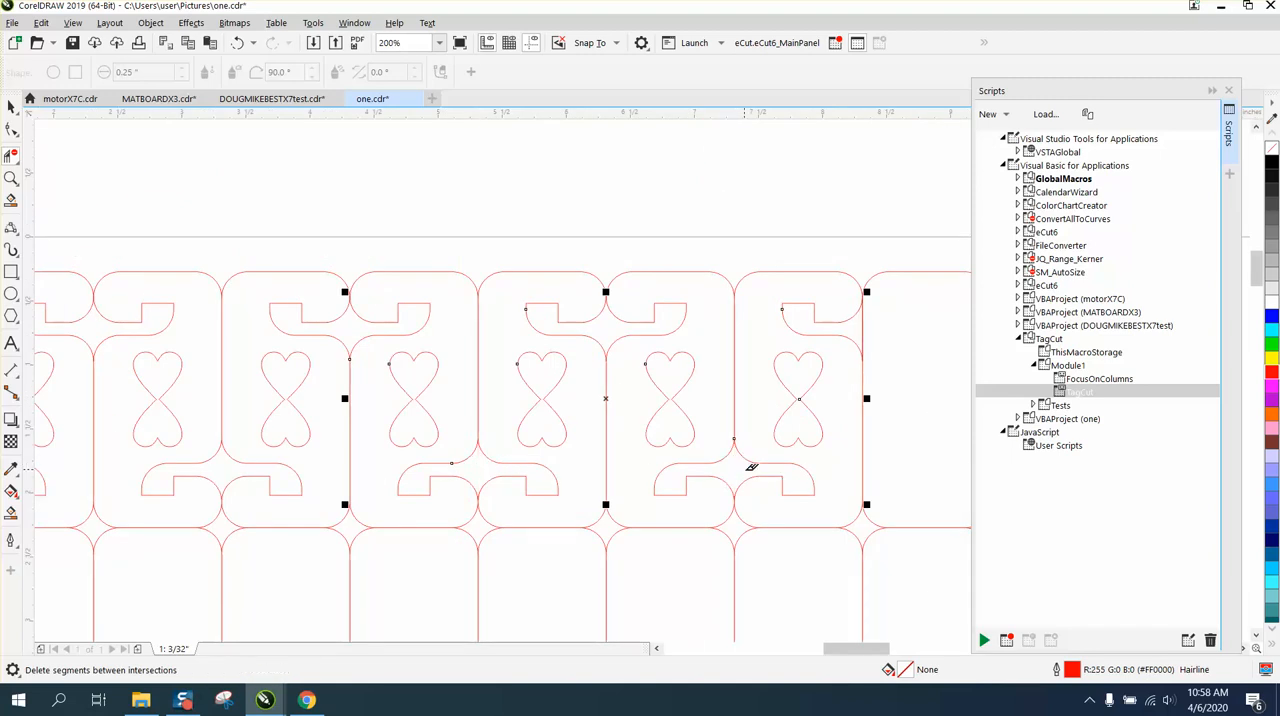
scroll(386, 429, "down", 3)
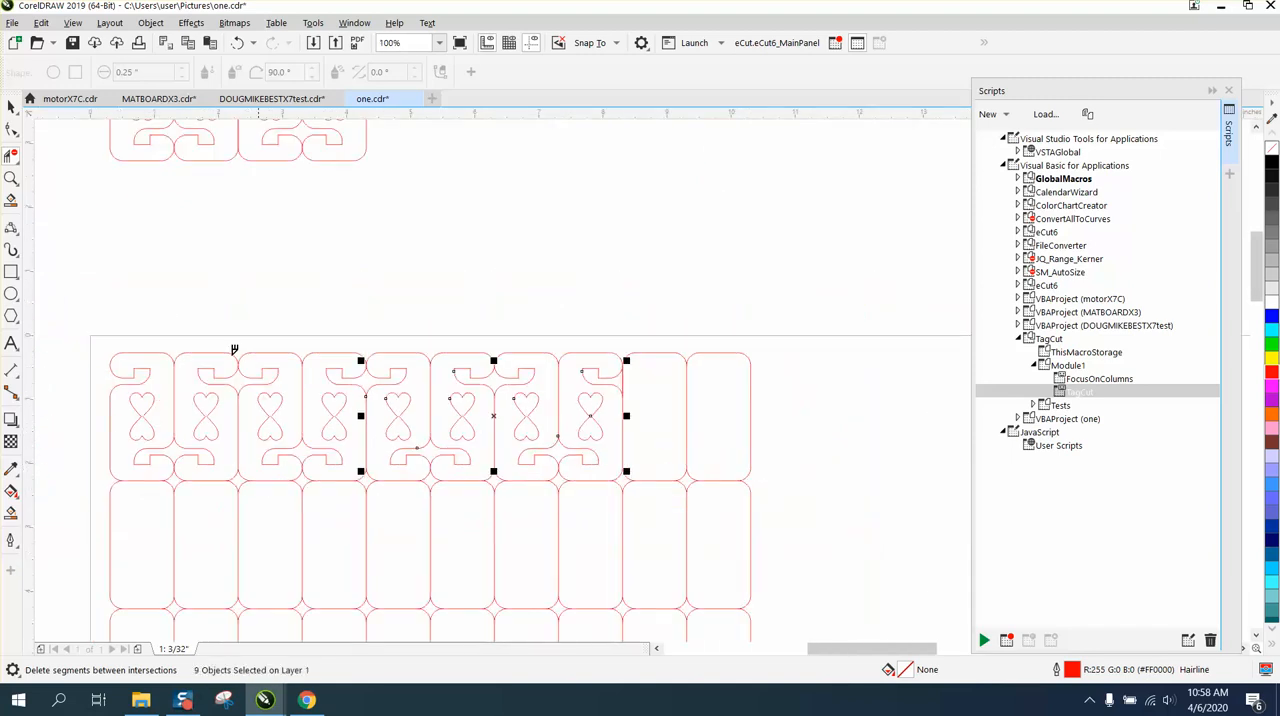
Ungroup the three-row grid of cells
left_click(11, 106)
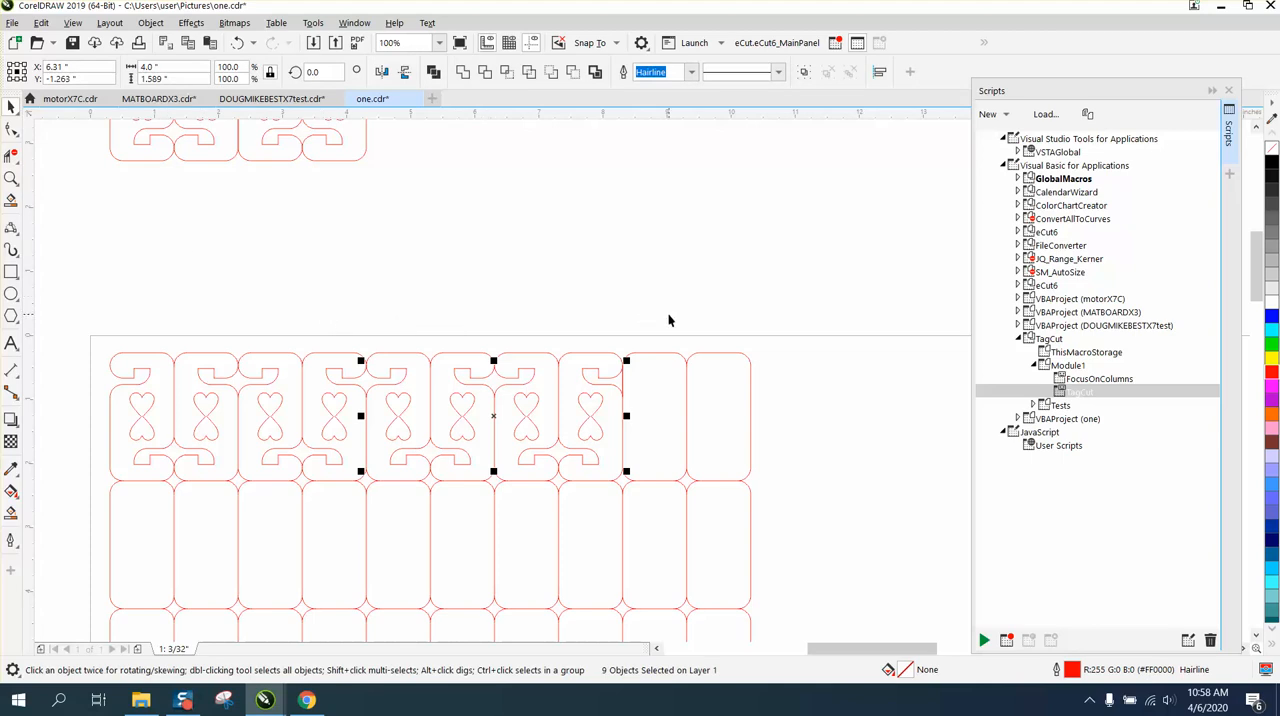
scroll(669, 317, "down", 1)
left_click(670, 339)
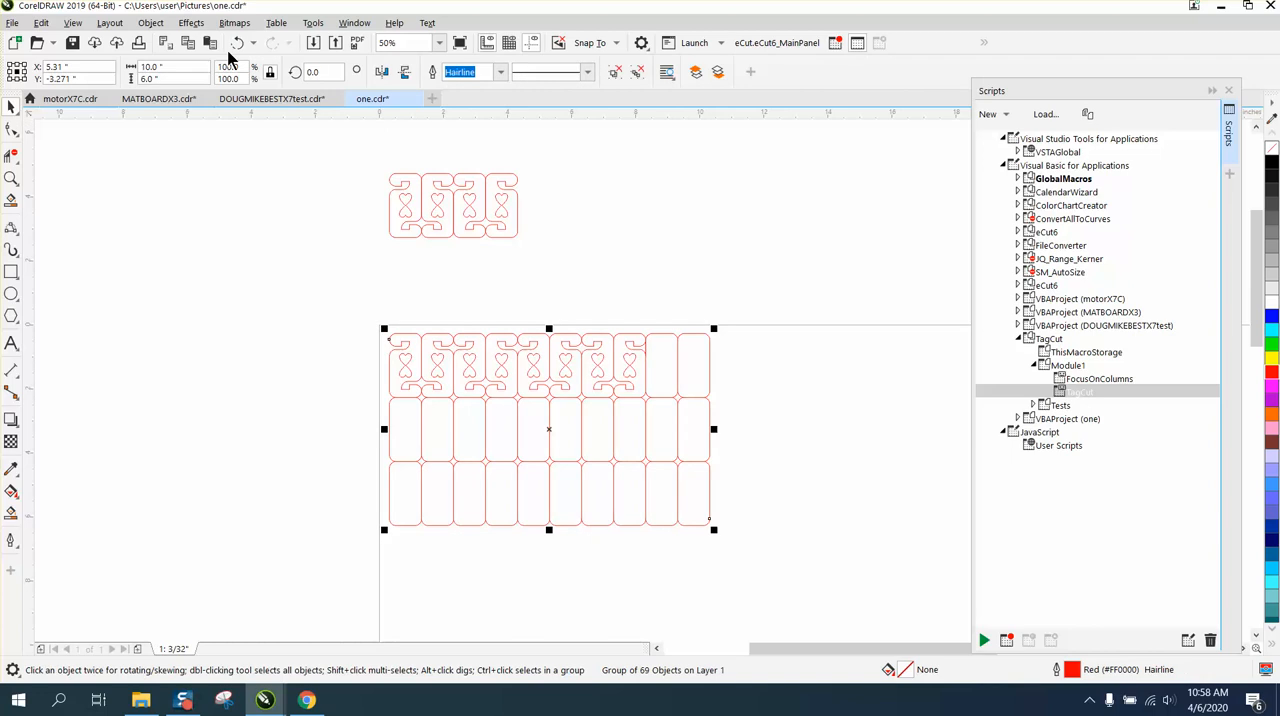
left_click(158, 23)
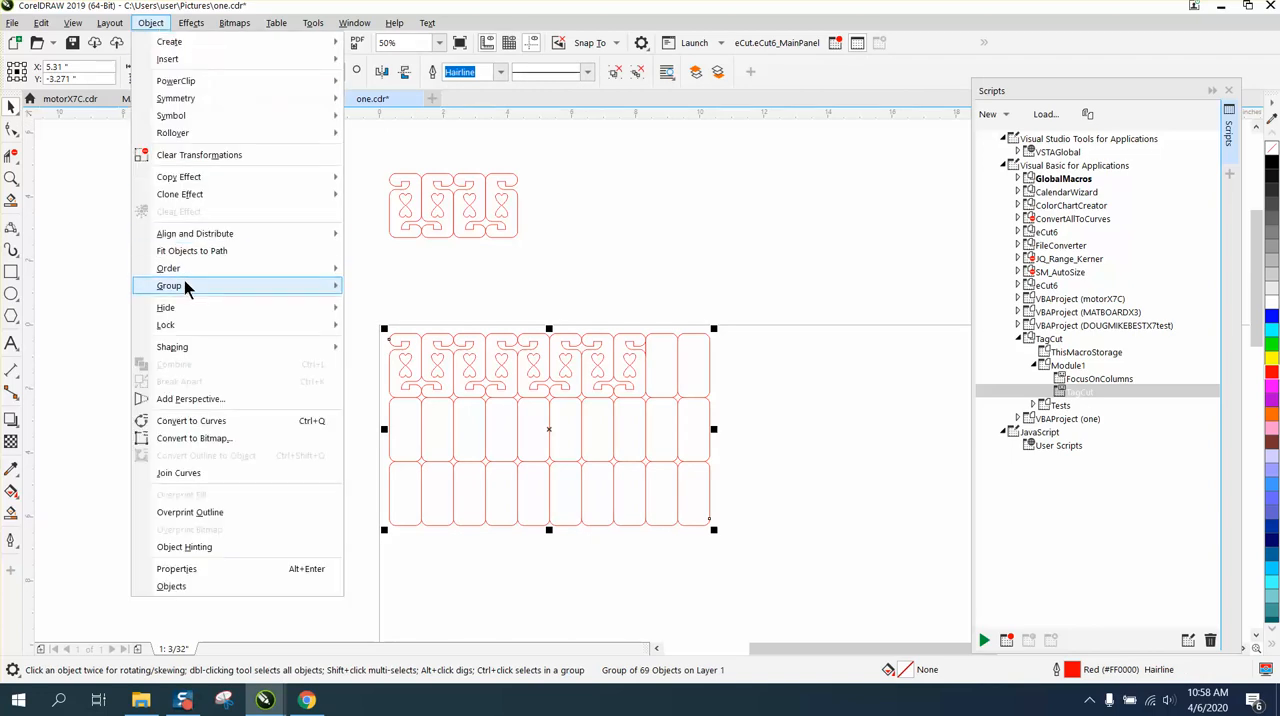
mouse_move(240, 286)
left_click(378, 301)
left_click(375, 295)
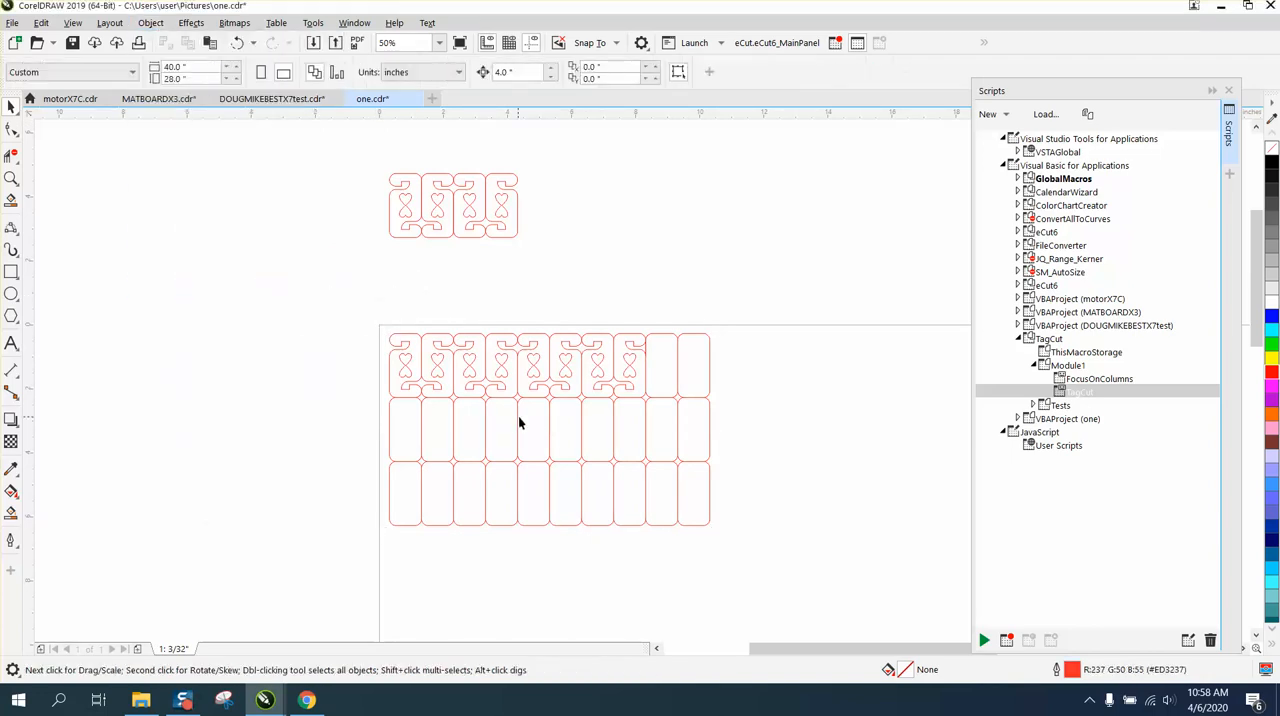
Move a horizontal cell segment and the grid's bottom edge out of place, undoing each move
left_click(531, 423)
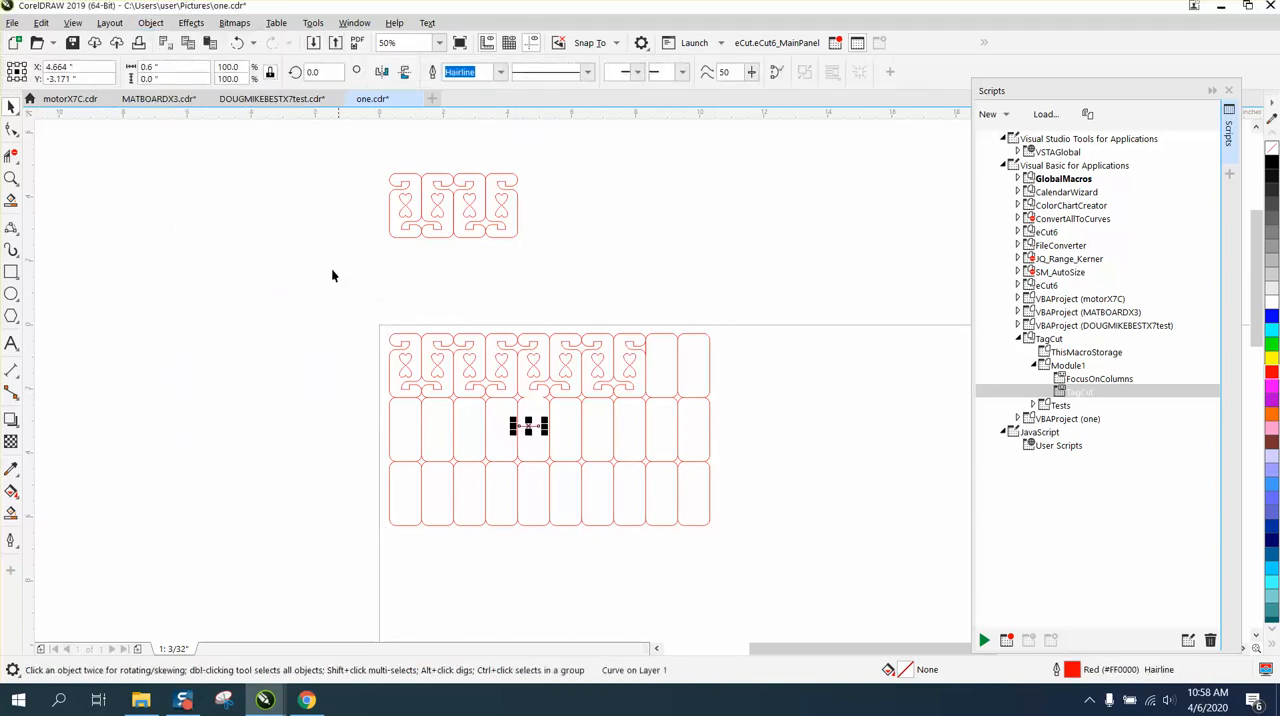
left_click(237, 43)
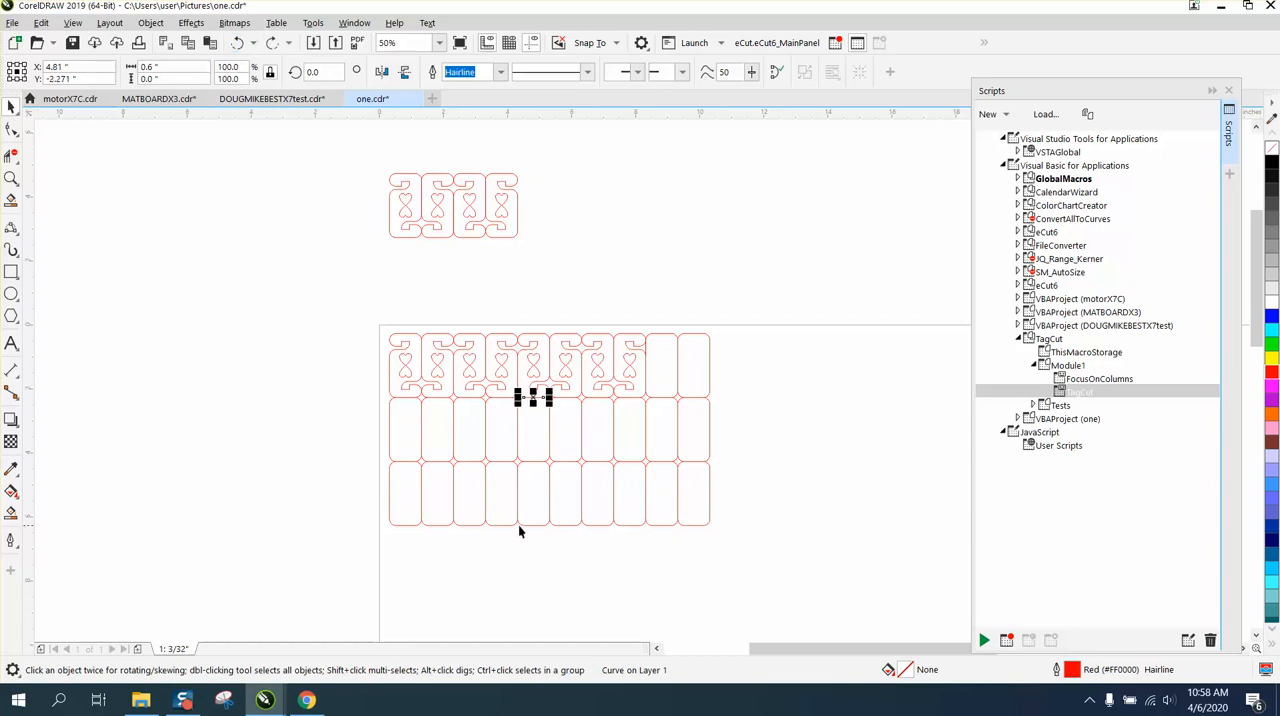
left_click_drag(527, 522, 530, 543)
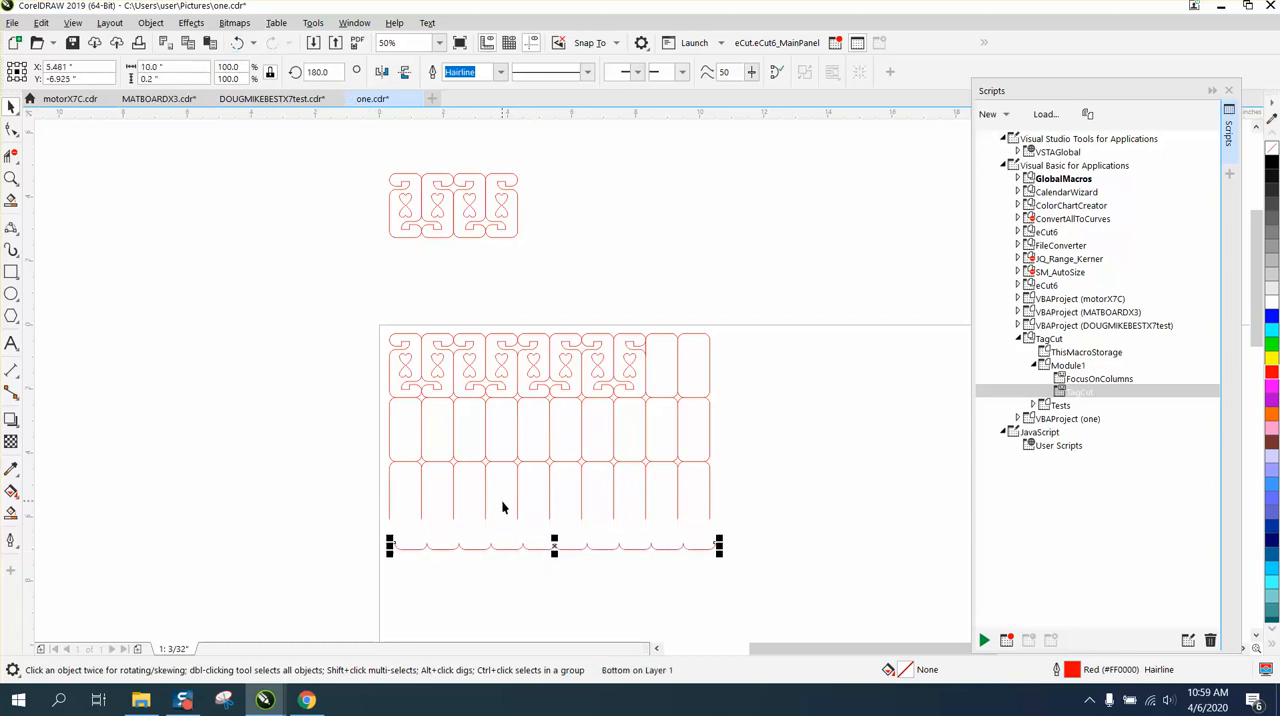
left_click(238, 43)
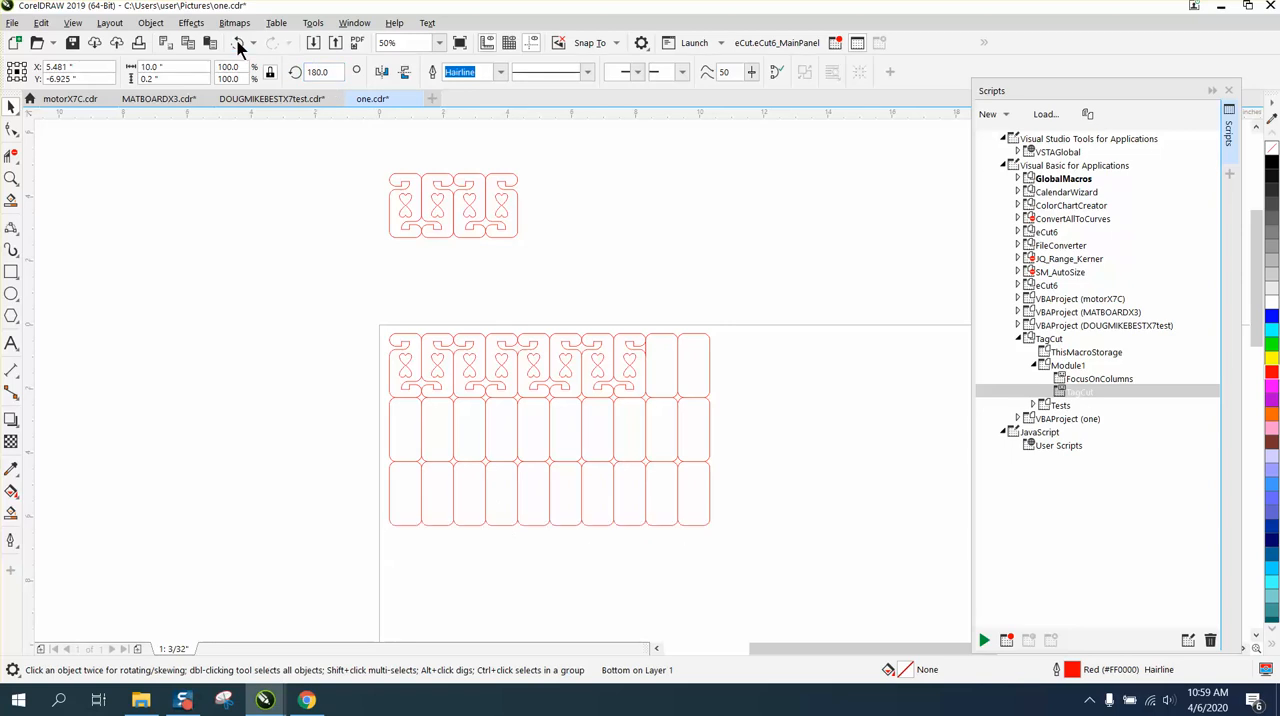
Select the first cell's hearts, the grid's top edge and the first divider one by one, nudging the divider 4 inches left and back
left_click(11, 178)
left_click_drag(336, 306, 643, 465)
left_click(11, 107)
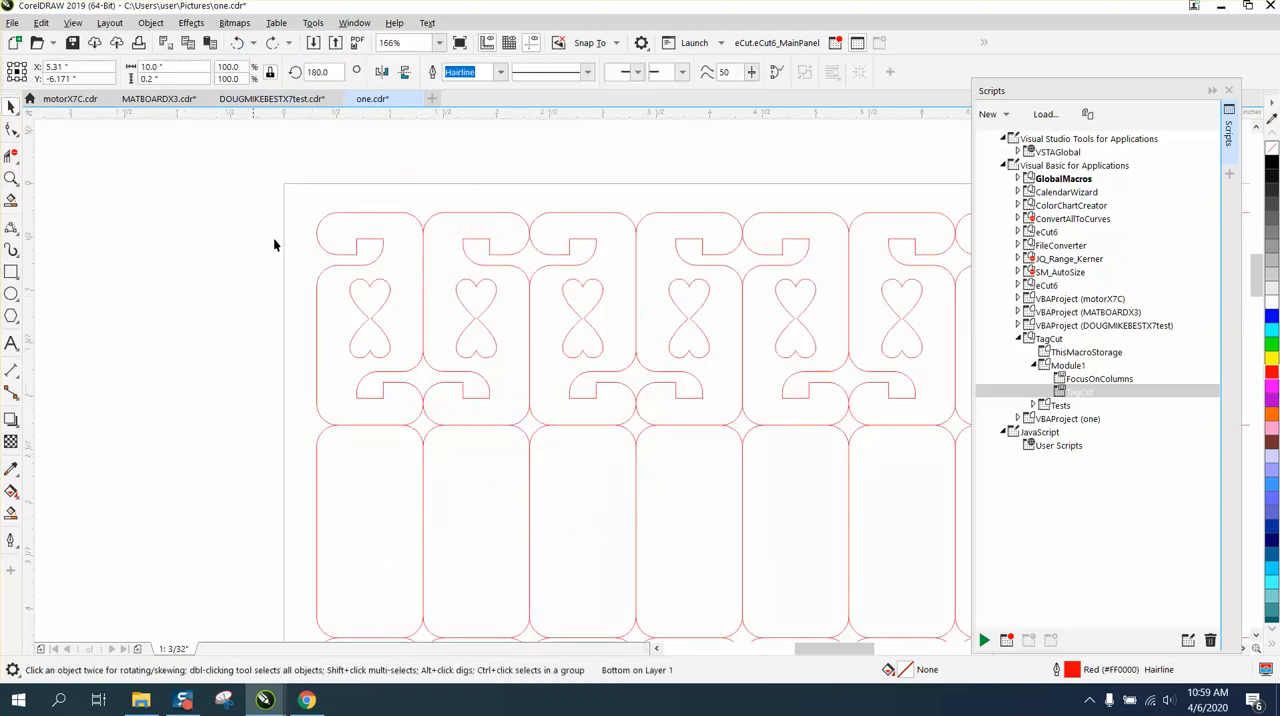
left_click(388, 290)
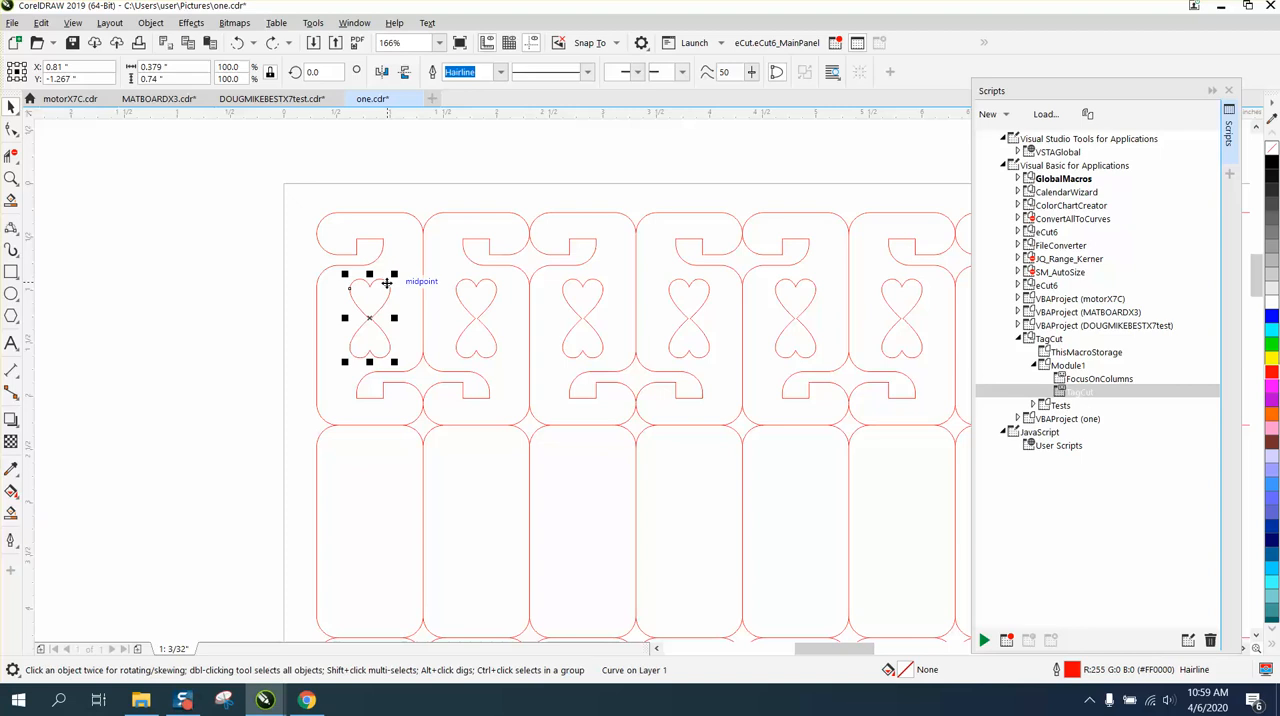
left_click(375, 212)
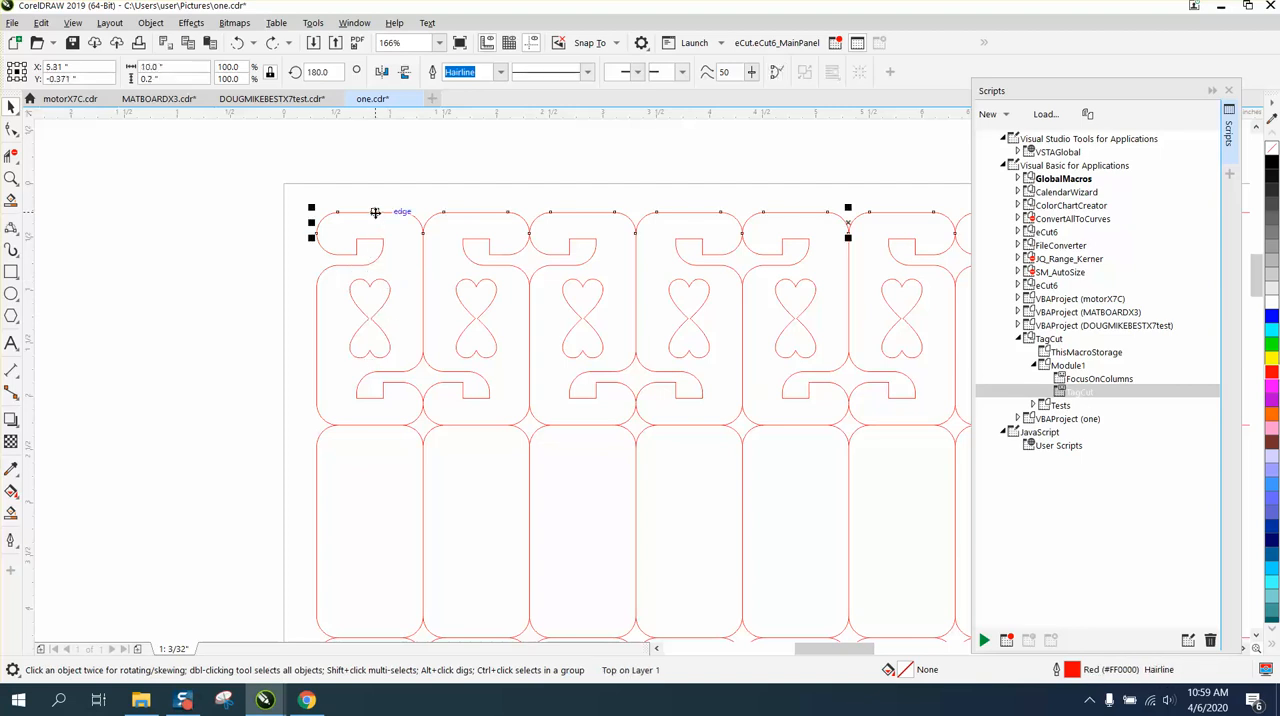
left_click(423, 262)
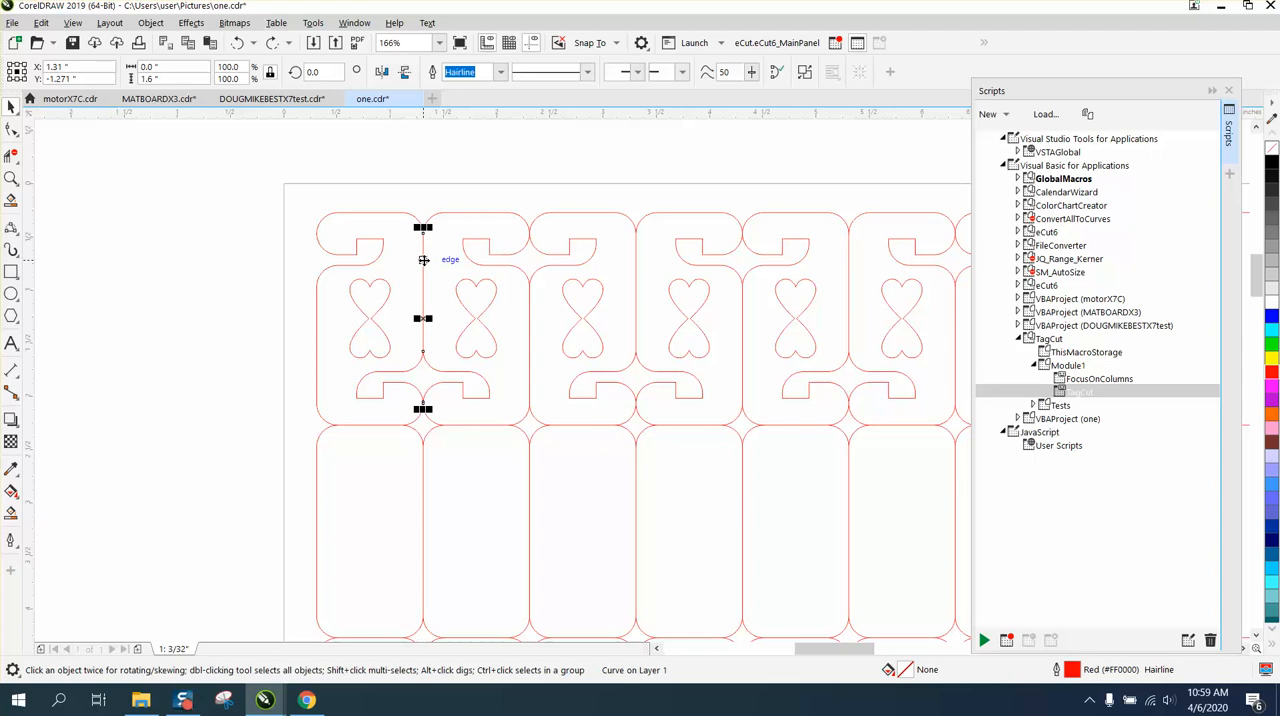
key("Delete")
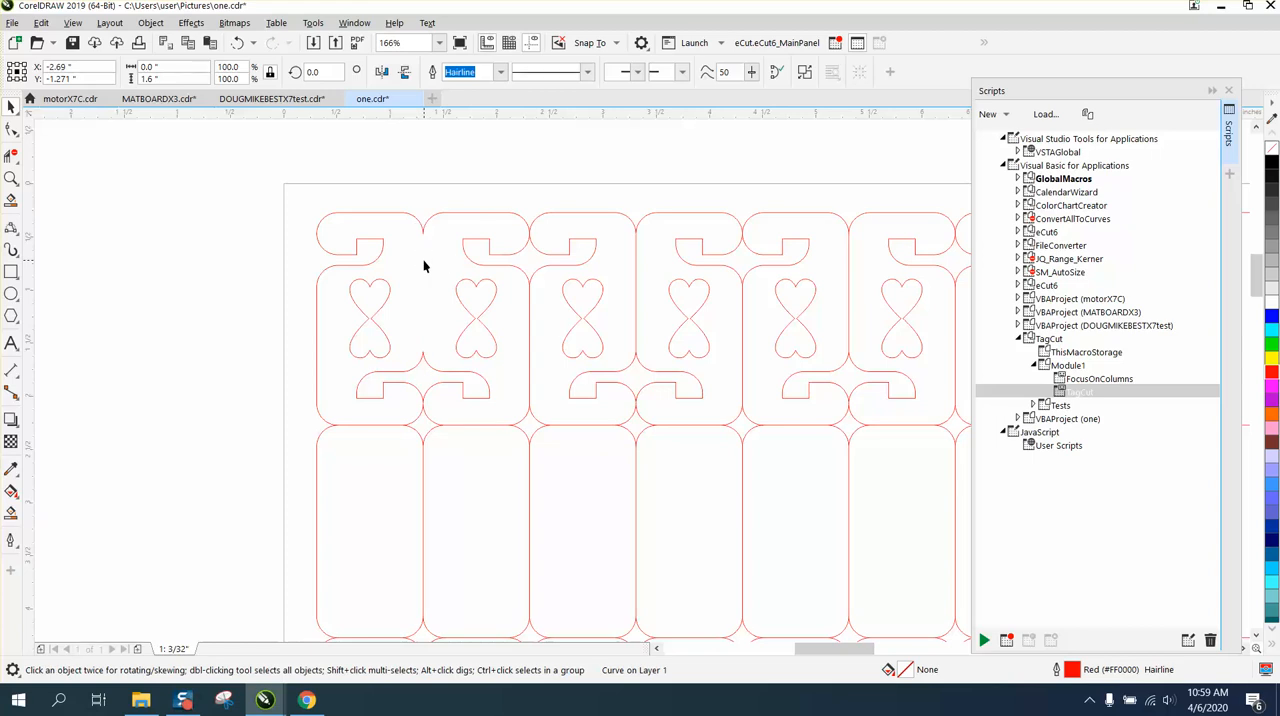
left_click(423, 260)
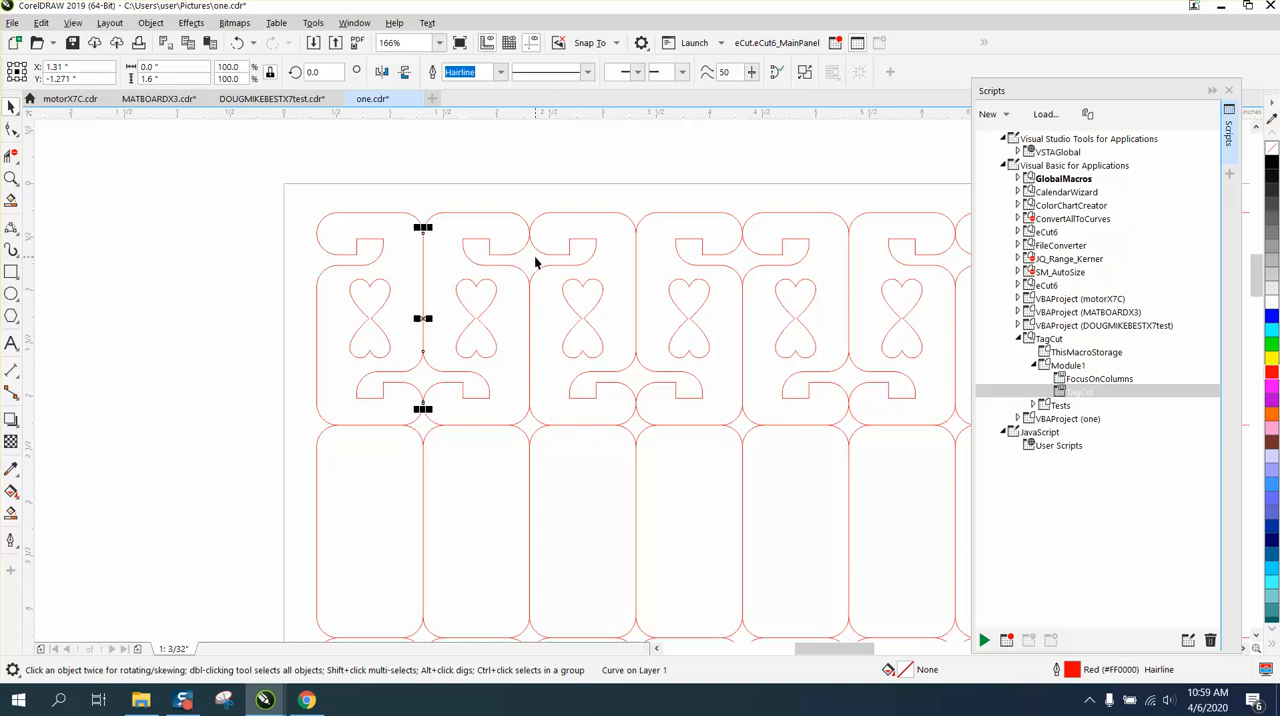
Inspect the nodes of the first cell's heart outline, especially where the two hearts meet
left_click(10, 180)
left_click_drag(340, 272, 446, 371)
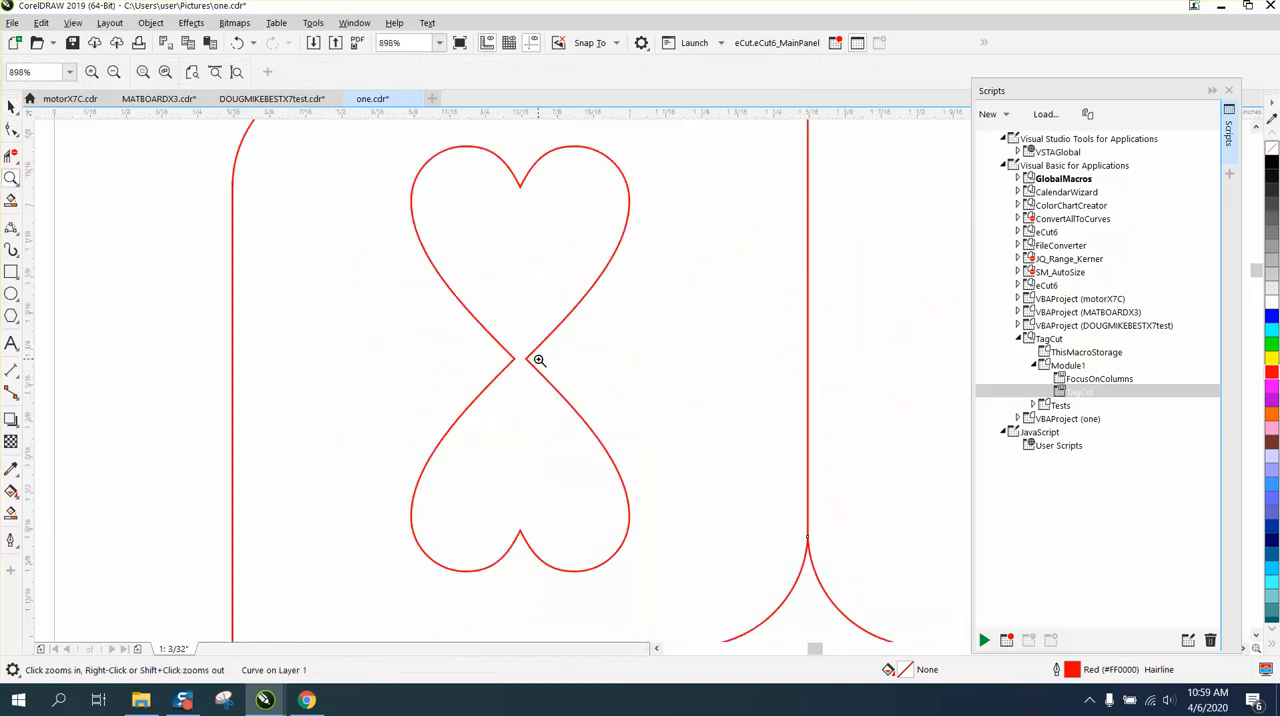
left_click(11, 130)
left_click(545, 347)
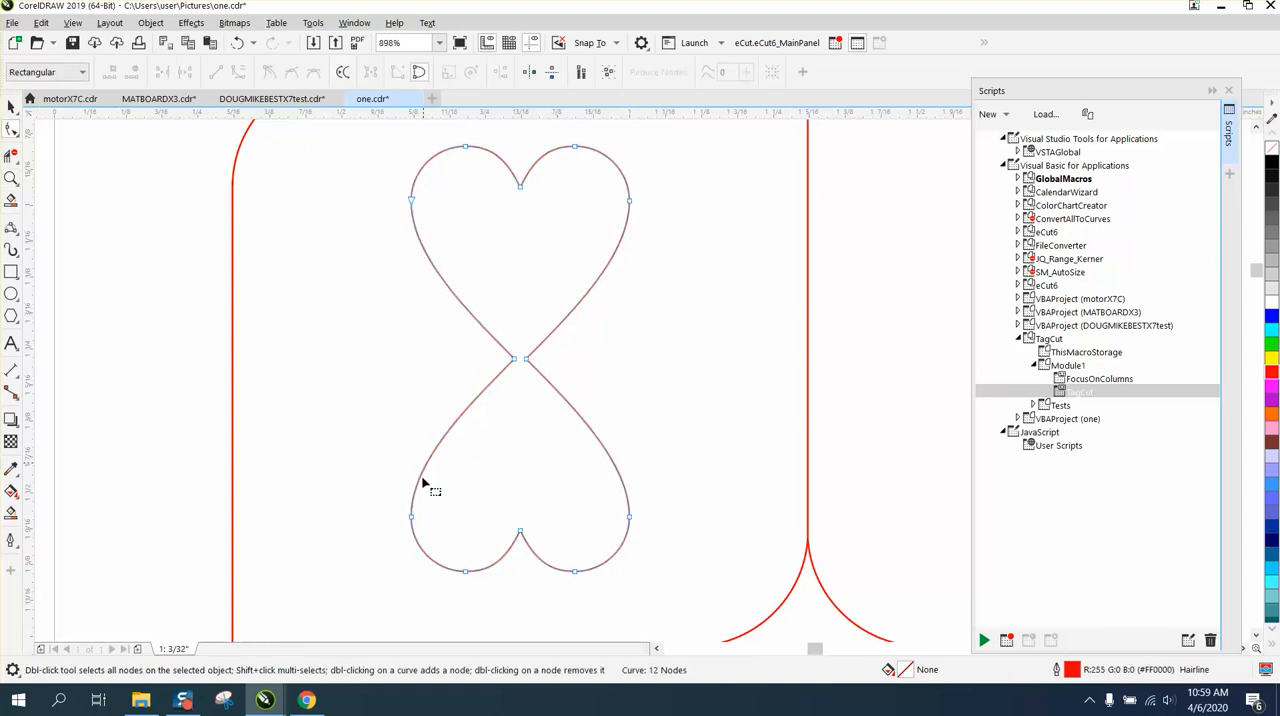
key("space")
scroll(518, 370, "down", 6)
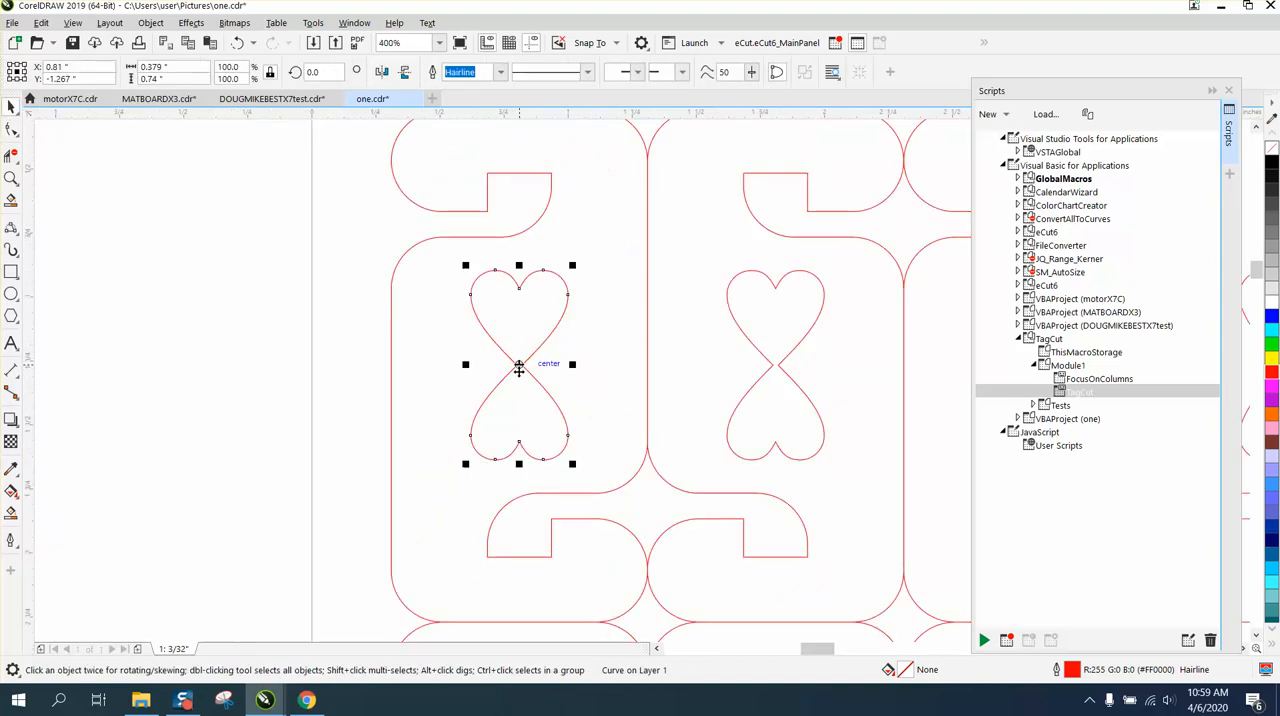
Close the Scripts docker and, with nothing selected, enter a nudge distance of 2 inches
left_click(1229, 92)
left_click(8, 178)
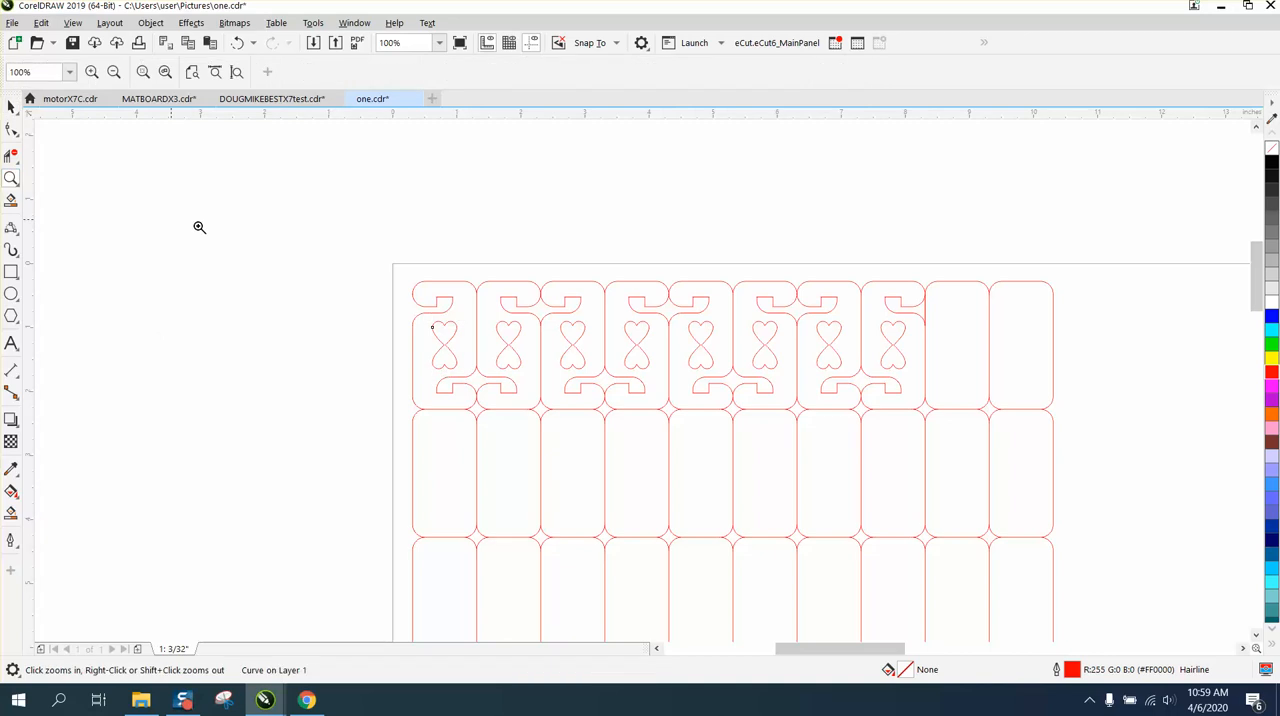
left_click_drag(349, 243, 955, 486)
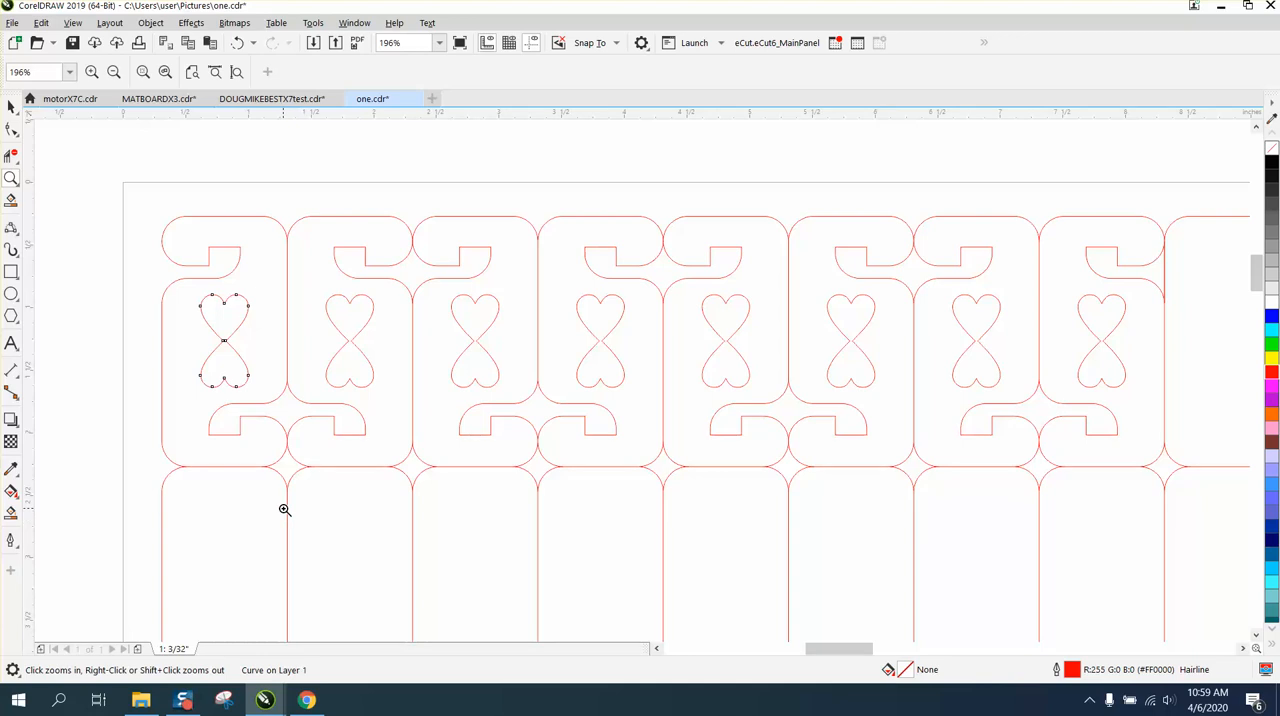
right_click(257, 397)
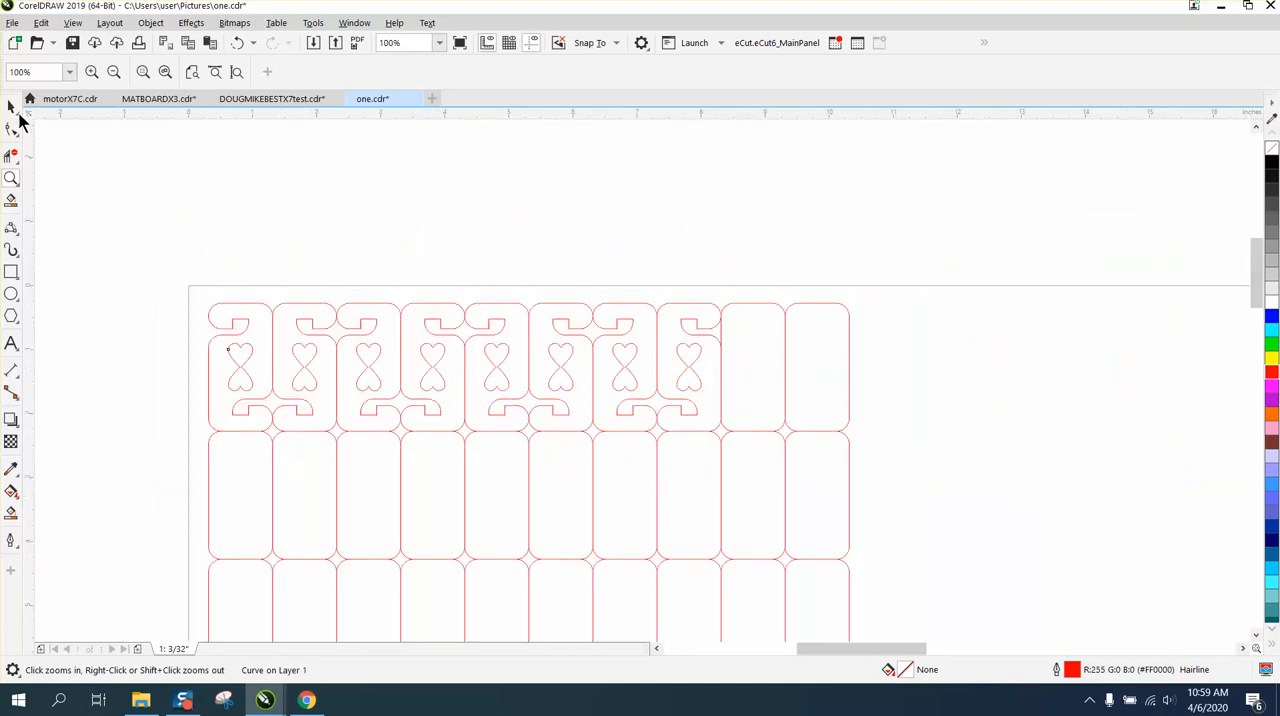
left_click(11, 106)
left_click(182, 217)
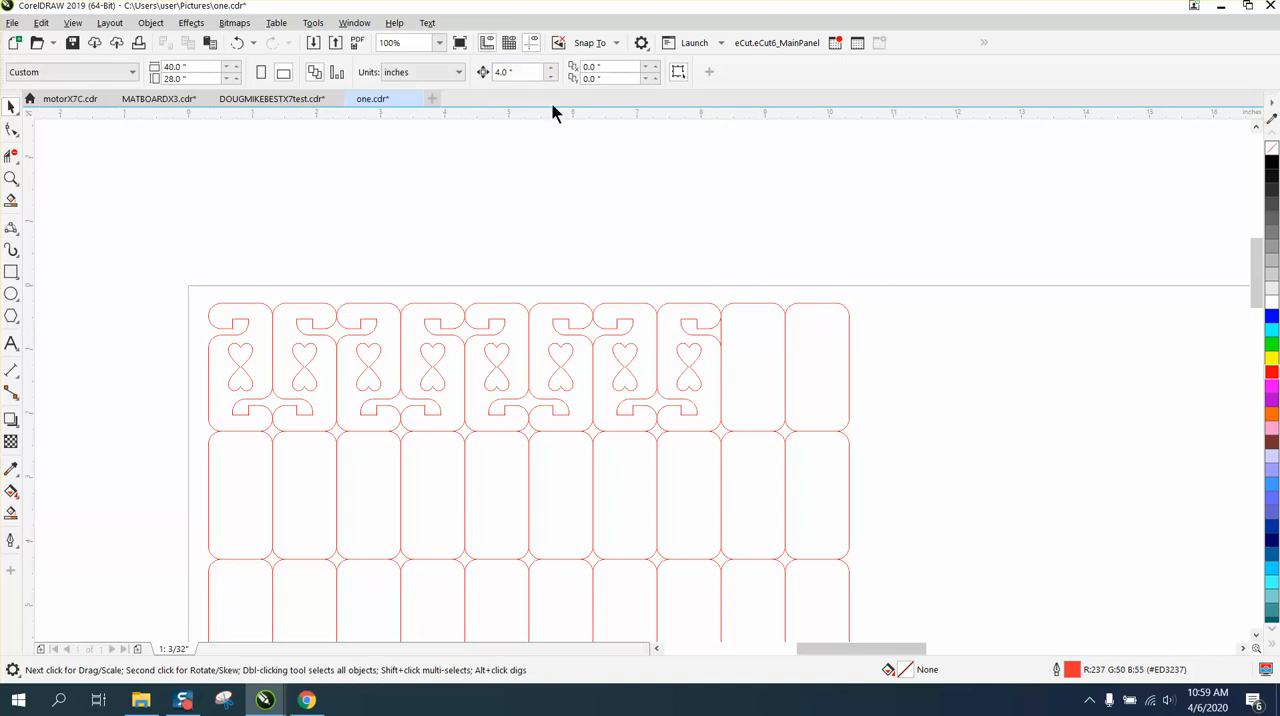
double_click(519, 71)
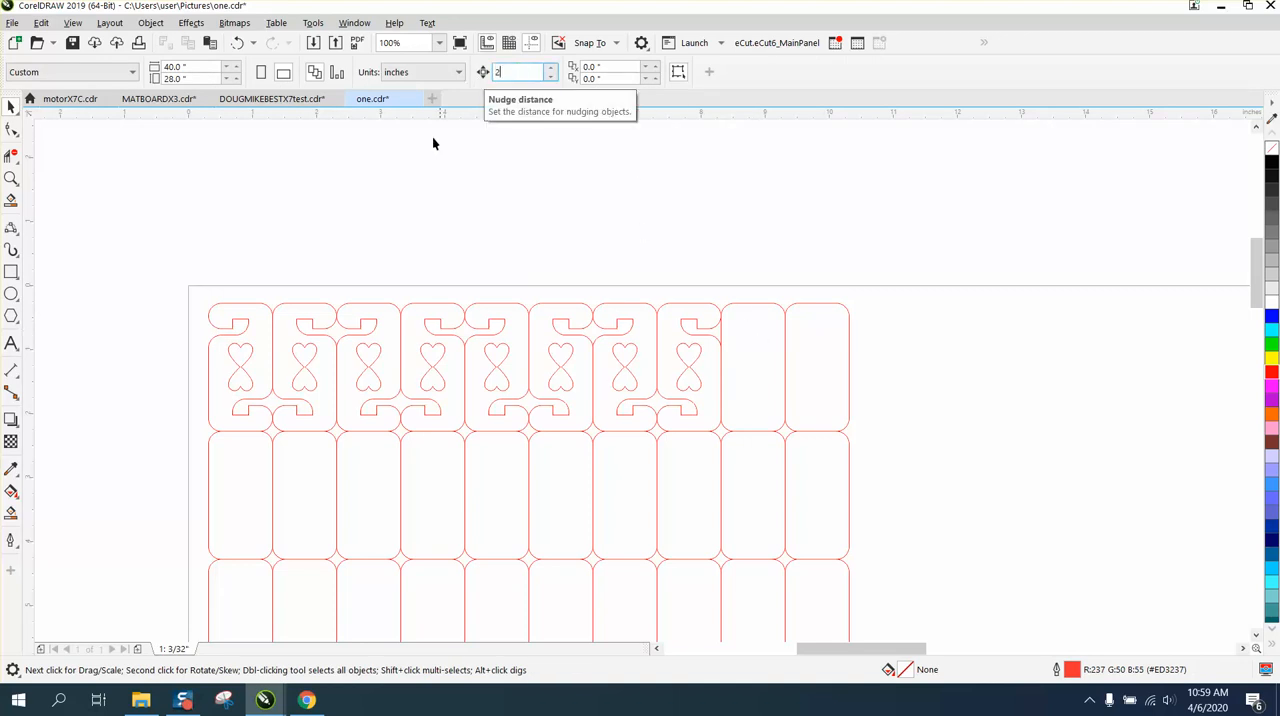
type("2")
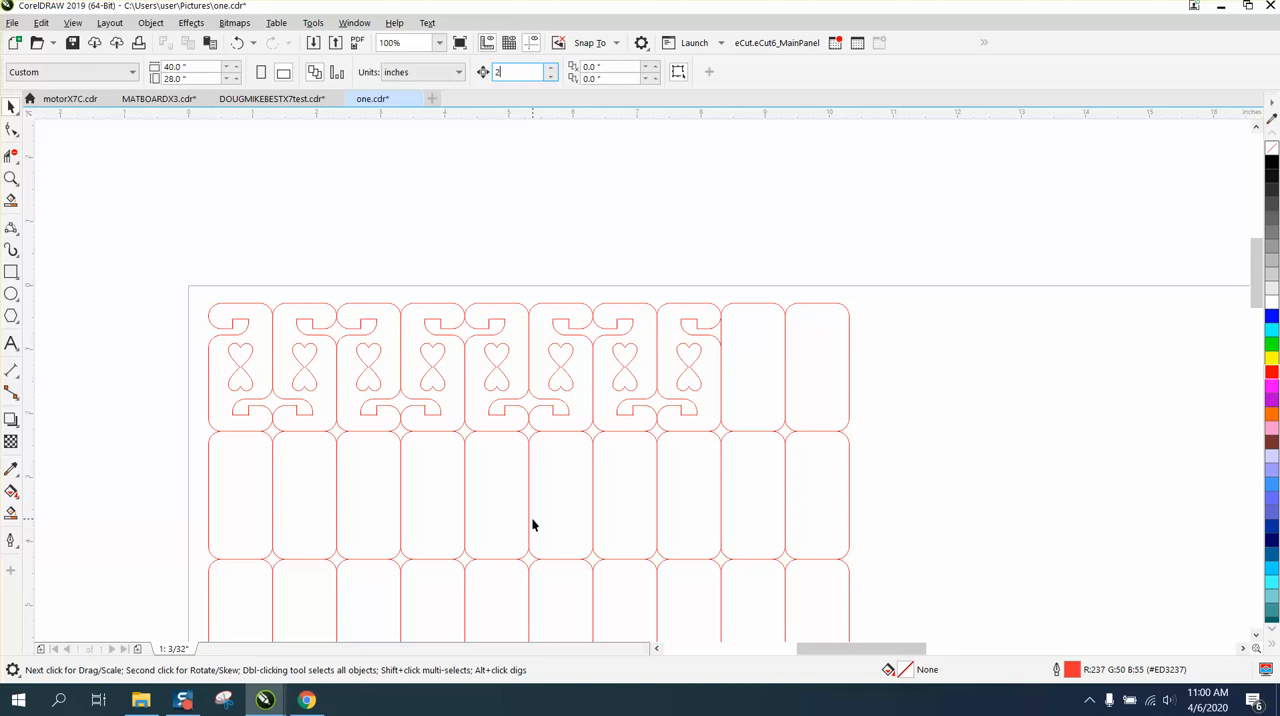
Examine the outlines and shared cut lines across the top row, up to the eighth cell's right edge
left_click(14, 181)
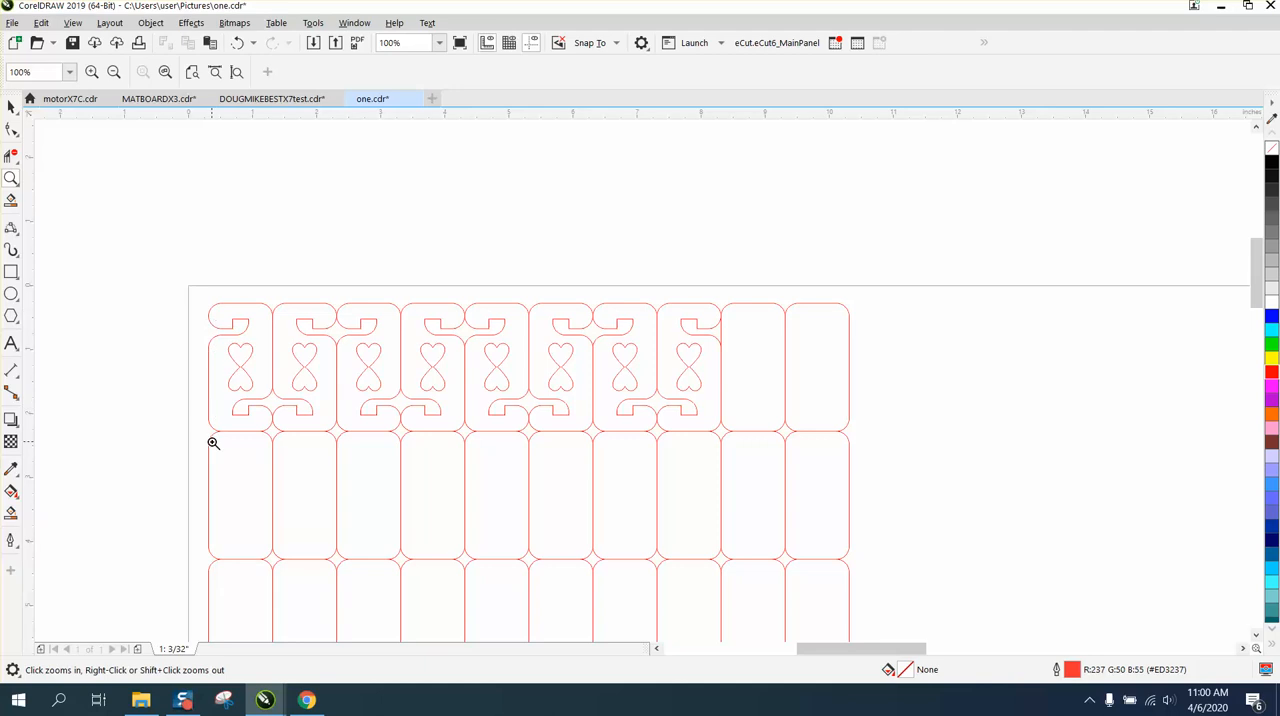
right_click(126, 272)
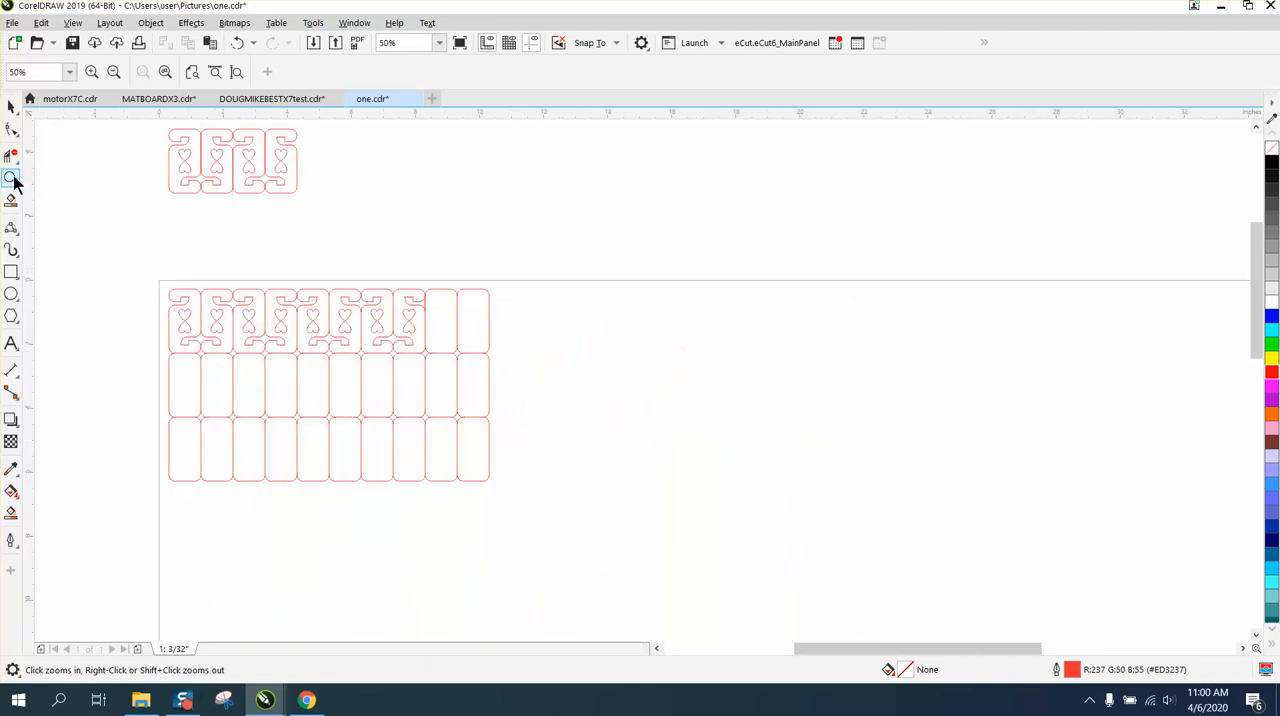
left_click_drag(147, 272, 443, 400)
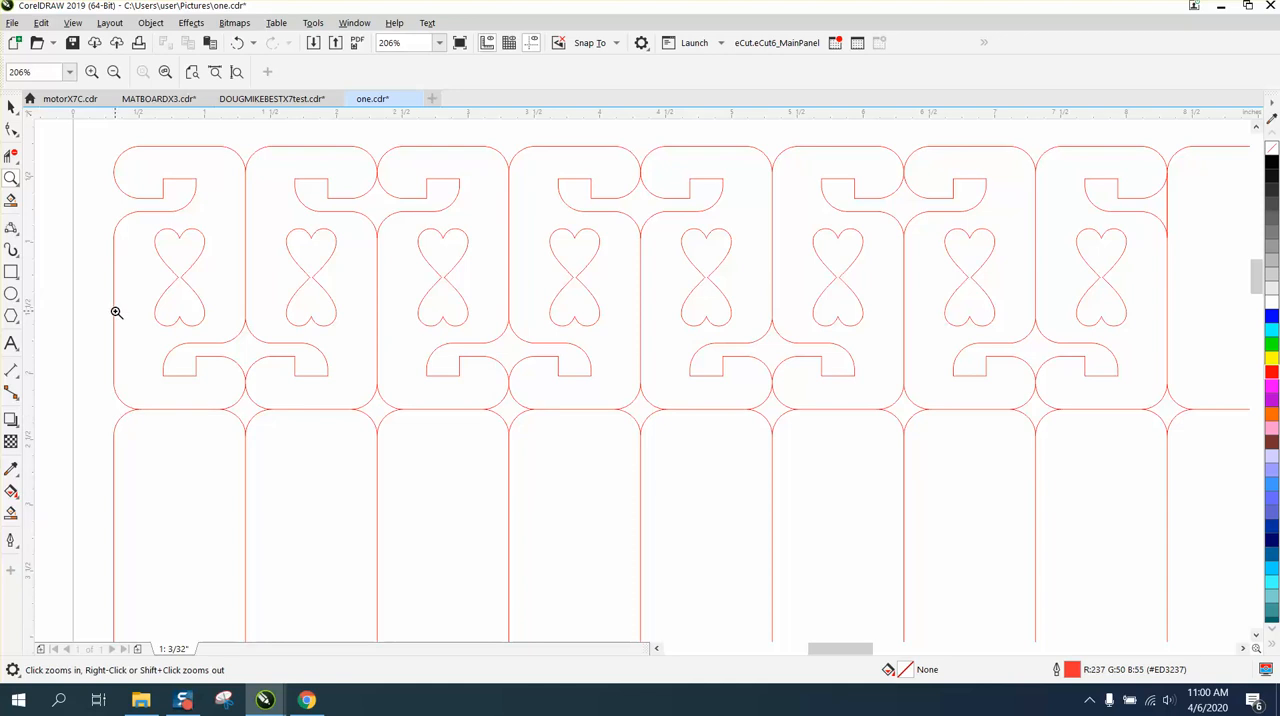
right_click(114, 425)
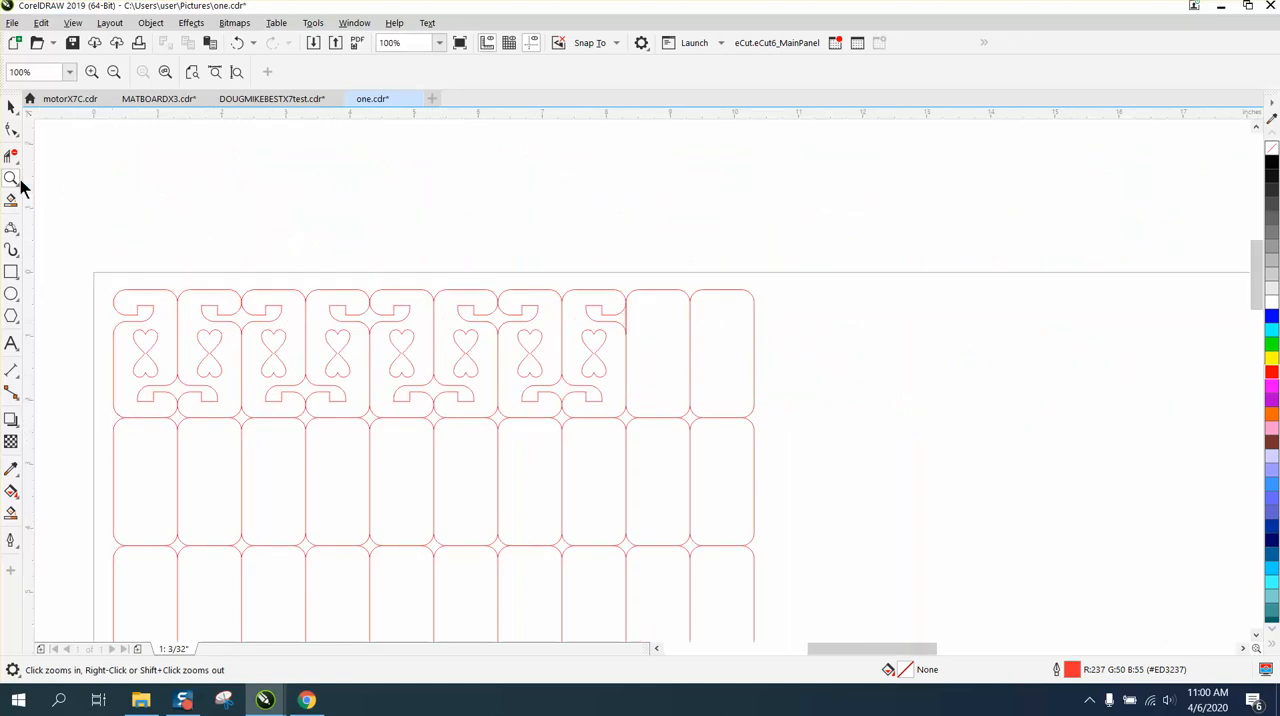
left_click_drag(454, 291, 711, 448)
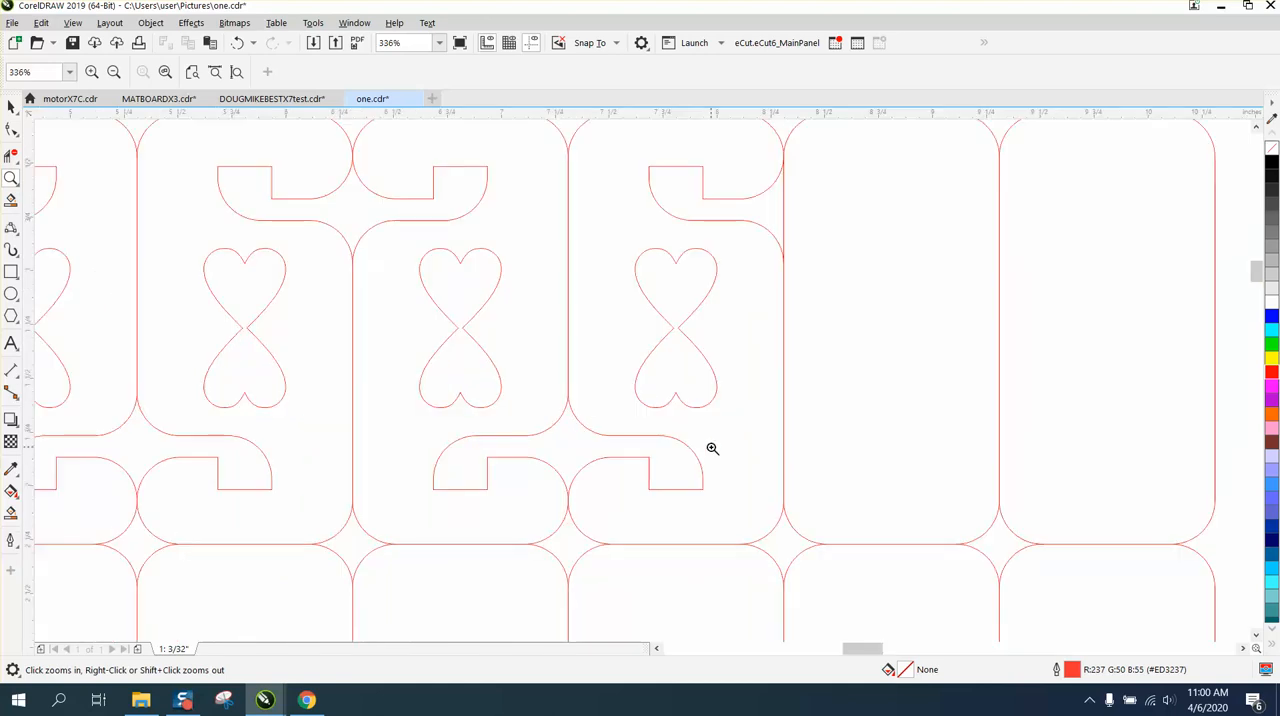
scroll(712, 448, "down", 2)
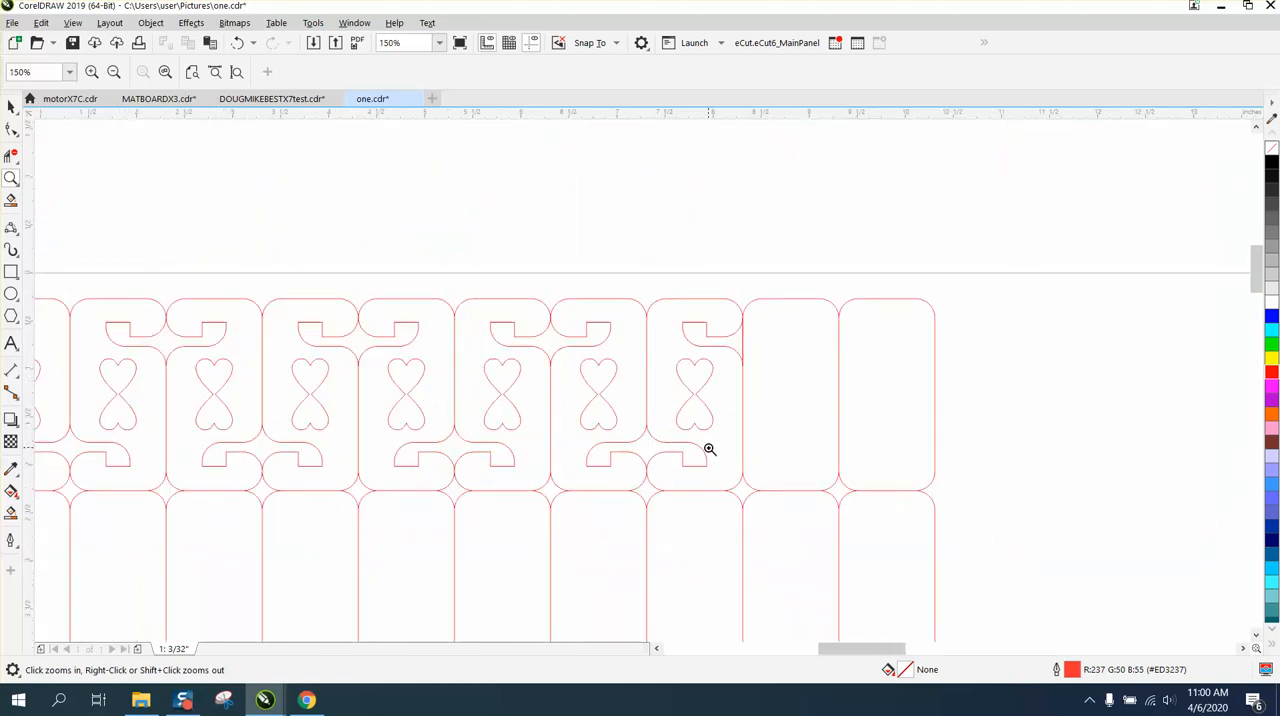